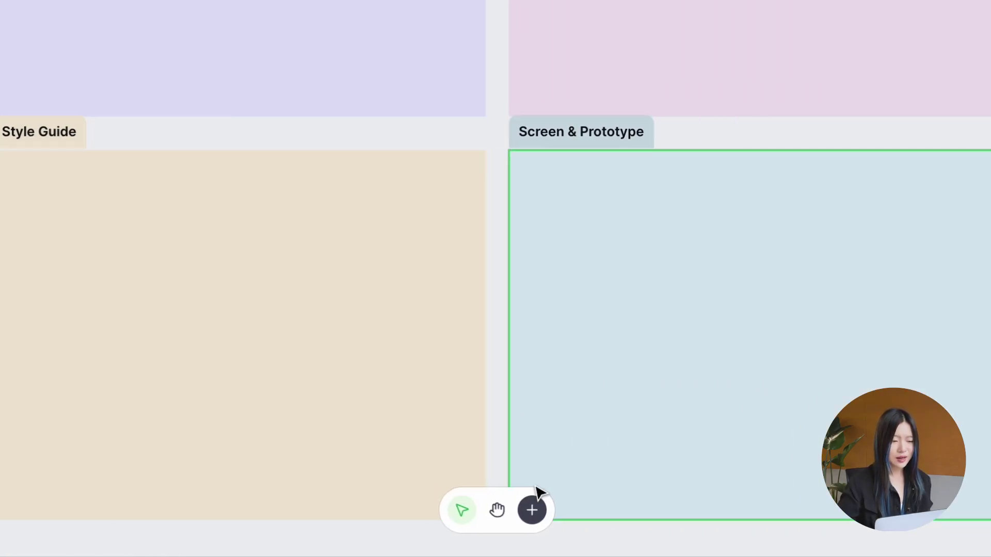
- Open the add-sections menu, then view and close the GitHub connection dialog without connecting
click(972, 513)
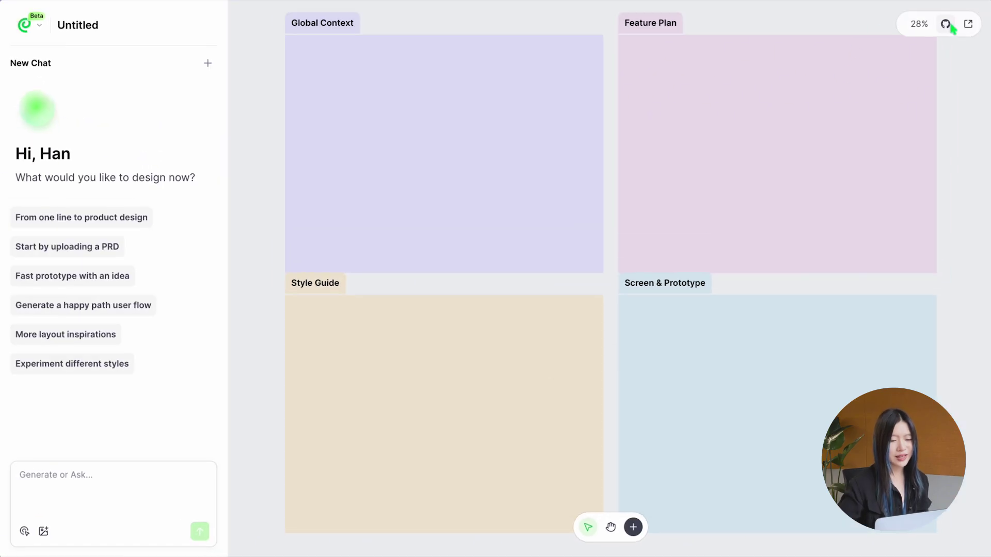
click(945, 24)
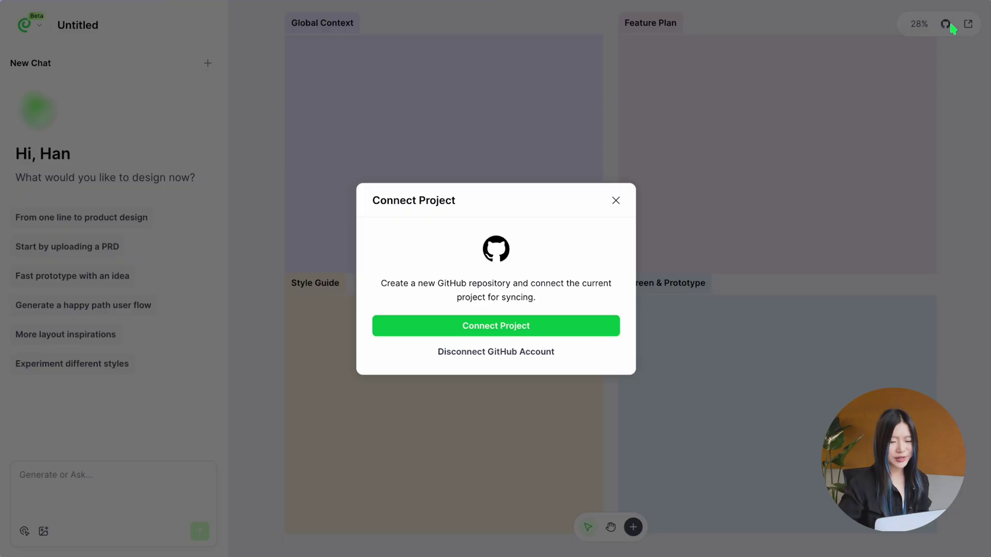
click(616, 201)
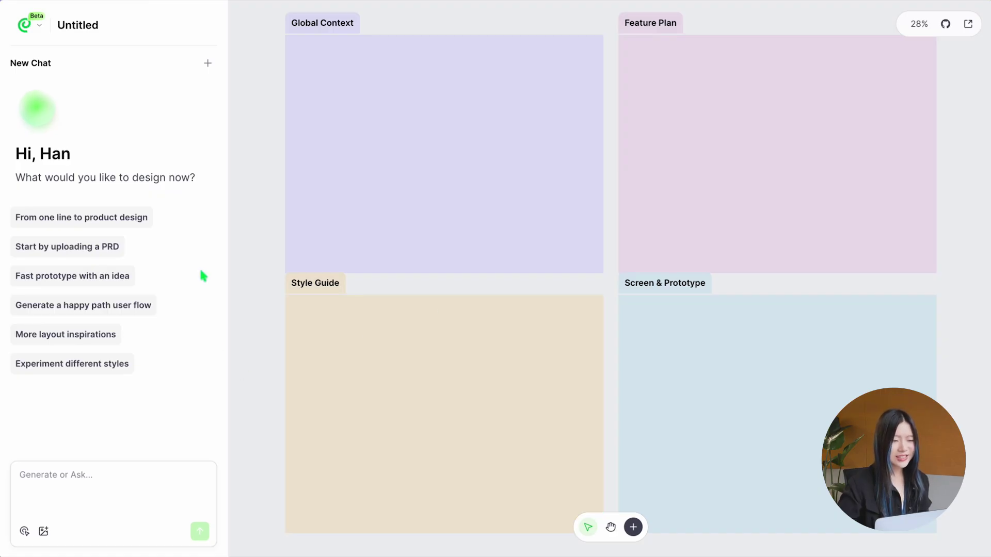
- Start a one-line design chat asking for 'a fitness tracking mobile app for beginners' and approve with 'yes'
click(143, 219)
click(113, 475)
text(i want )
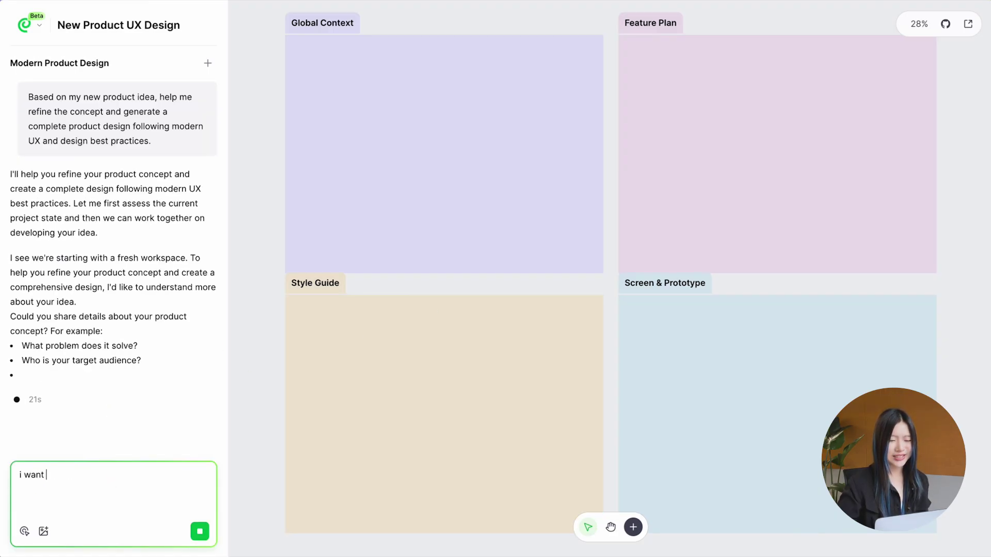
text(a fitness tracking)
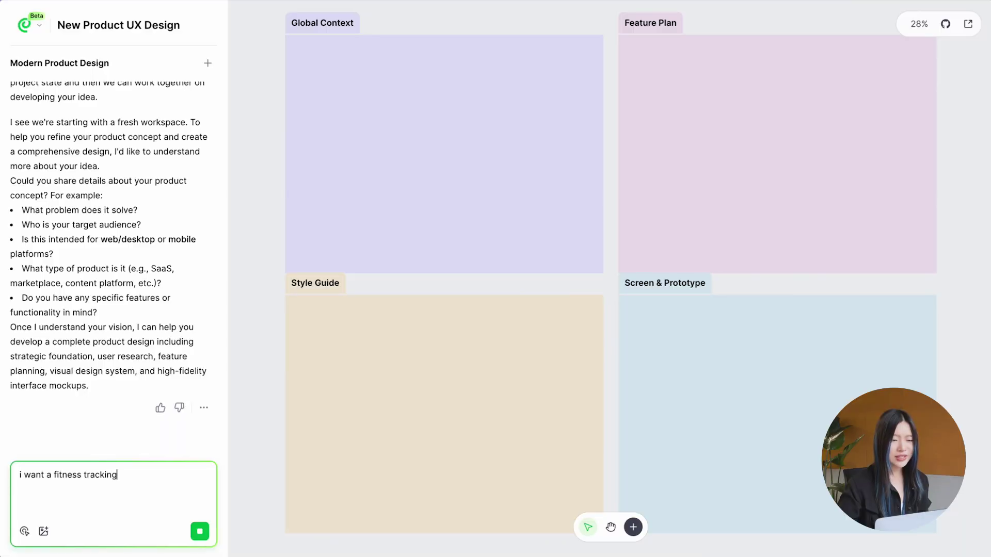
text( mobile app)
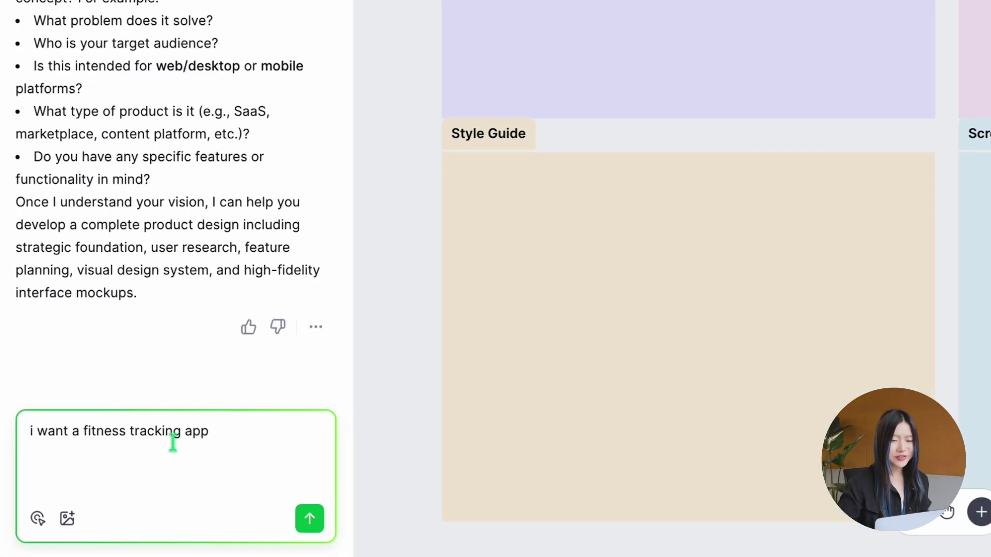
click(118, 475)
text(mobile  for beginners)
key(Return)
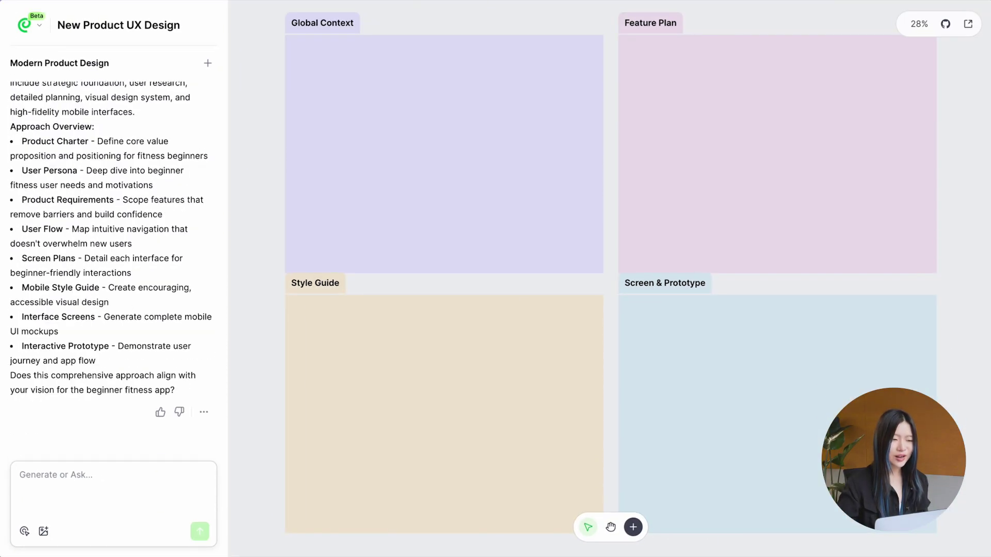
click(148, 480)
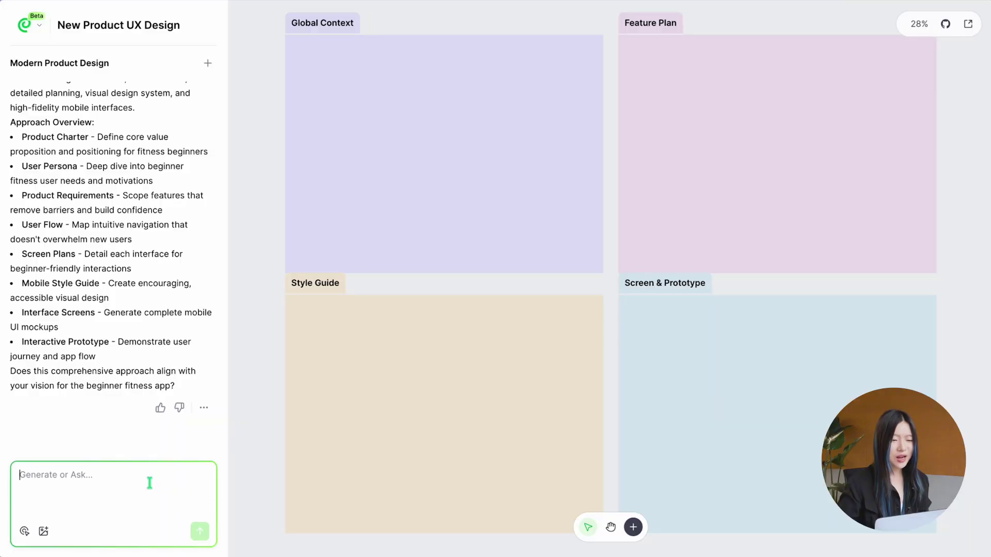
text(yes)
key(Return)
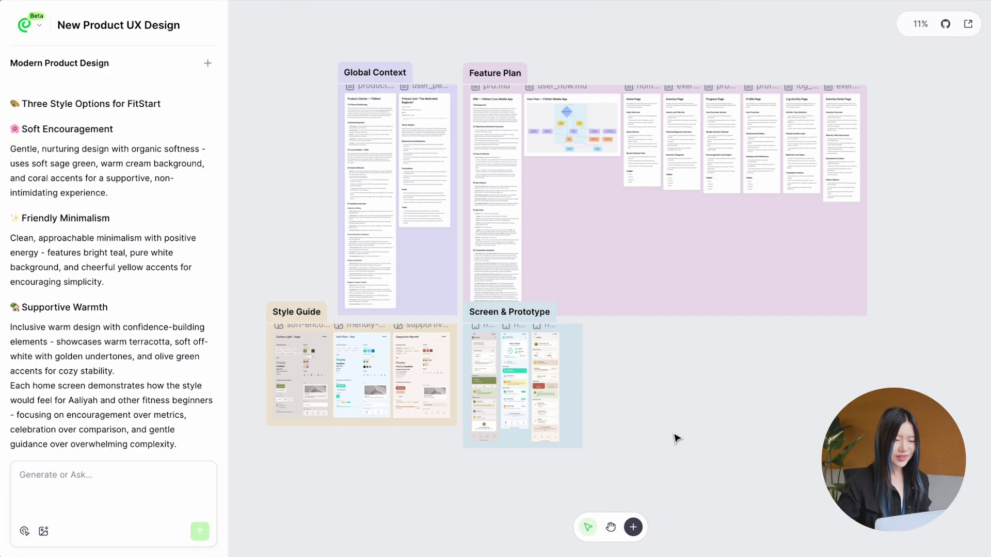
scroll(384, 183, up, 5)
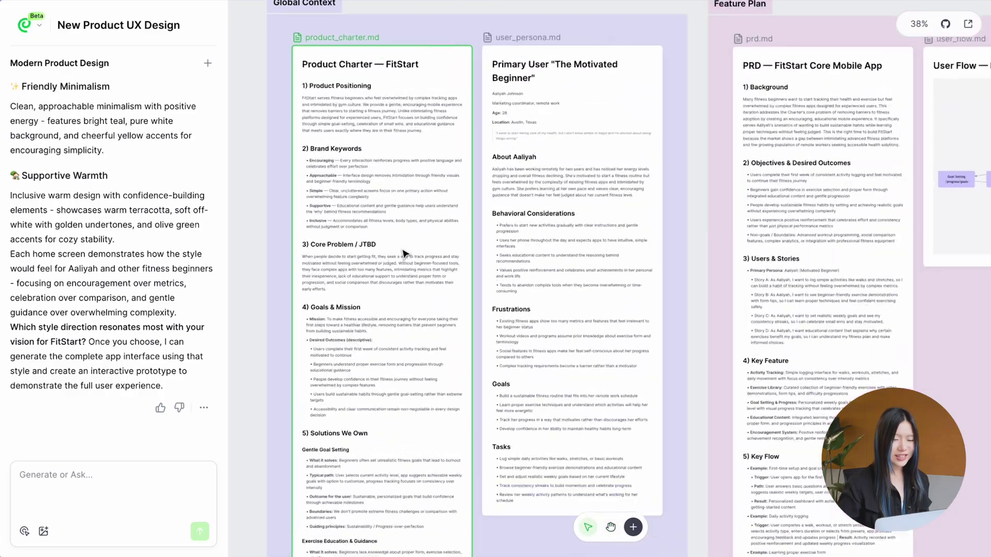
scroll(403, 253, up, 3)
scroll(443, 354, down, 5)
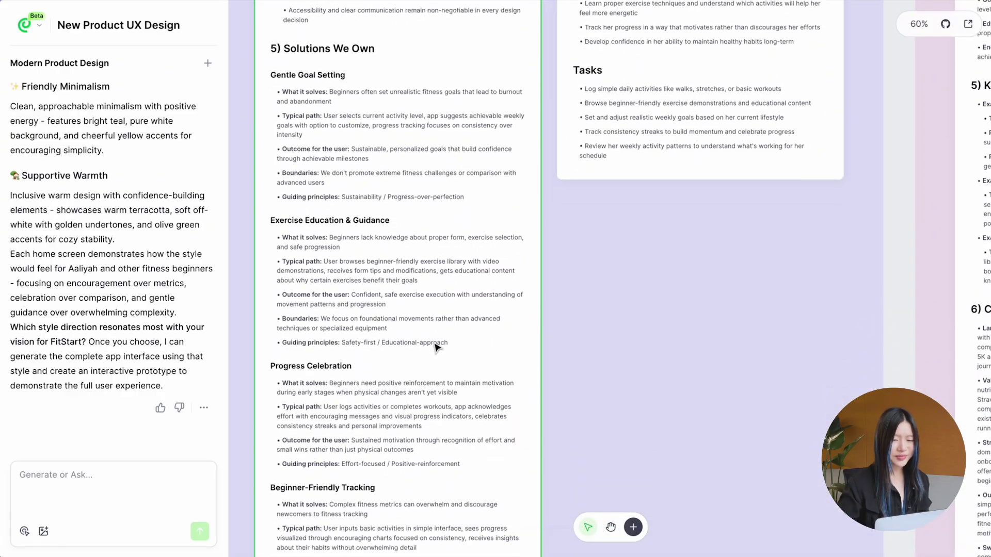
scroll(436, 348, up, 10)
drag(789, 299, 245, 311)
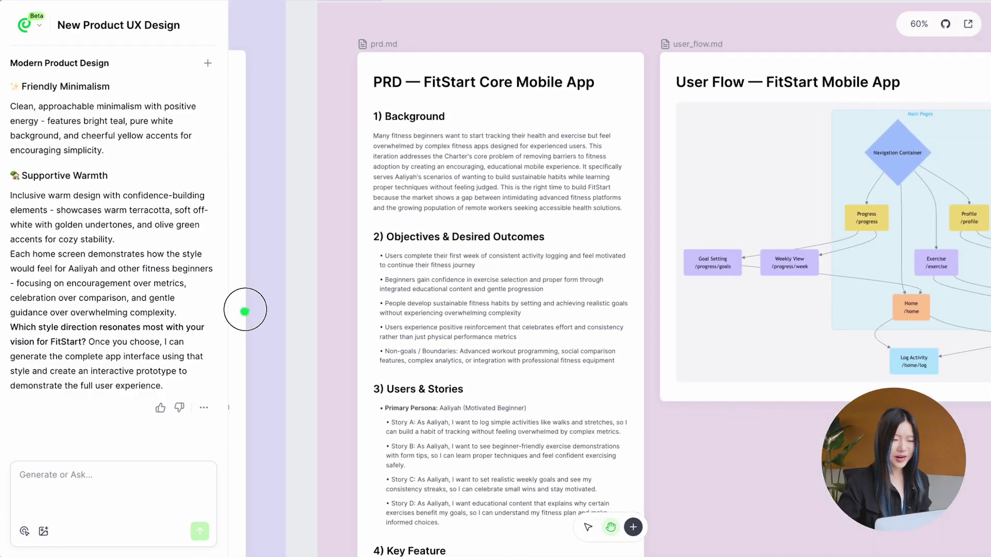
scroll(464, 348, down, 10)
click(465, 347)
double_click(462, 338)
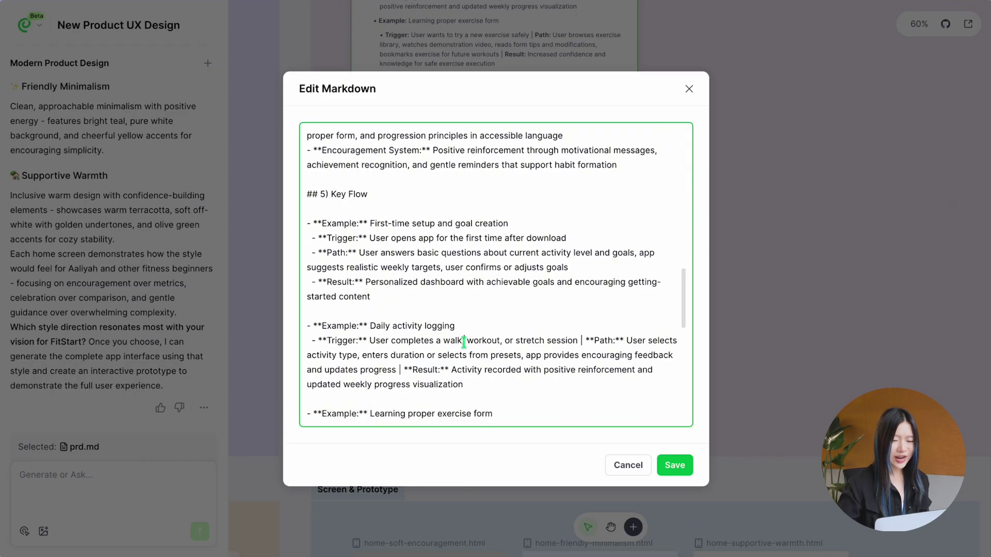
click(614, 464)
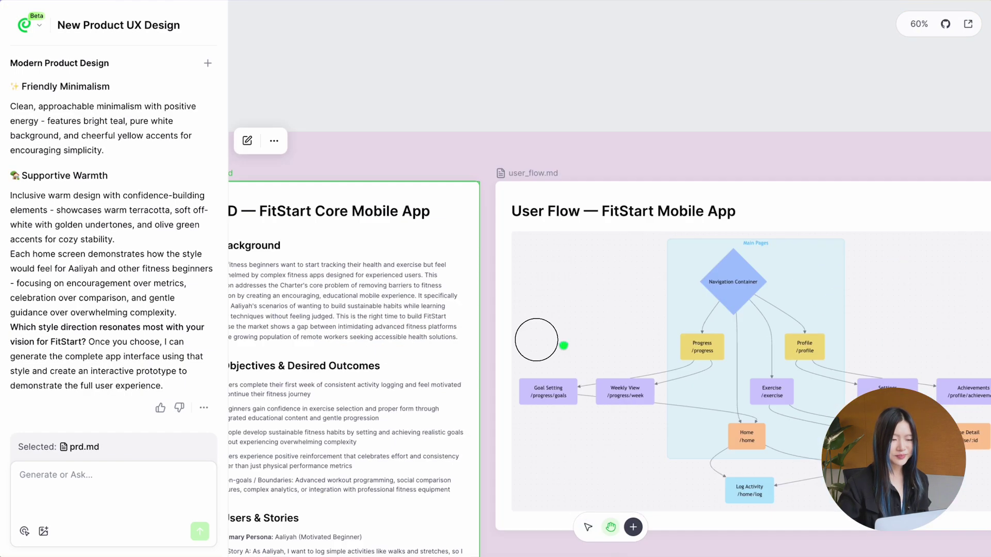
scroll(641, 371, down, 3)
drag(712, 380, 504, 344)
scroll(516, 347, right, 5)
scroll(809, 336, left, 5)
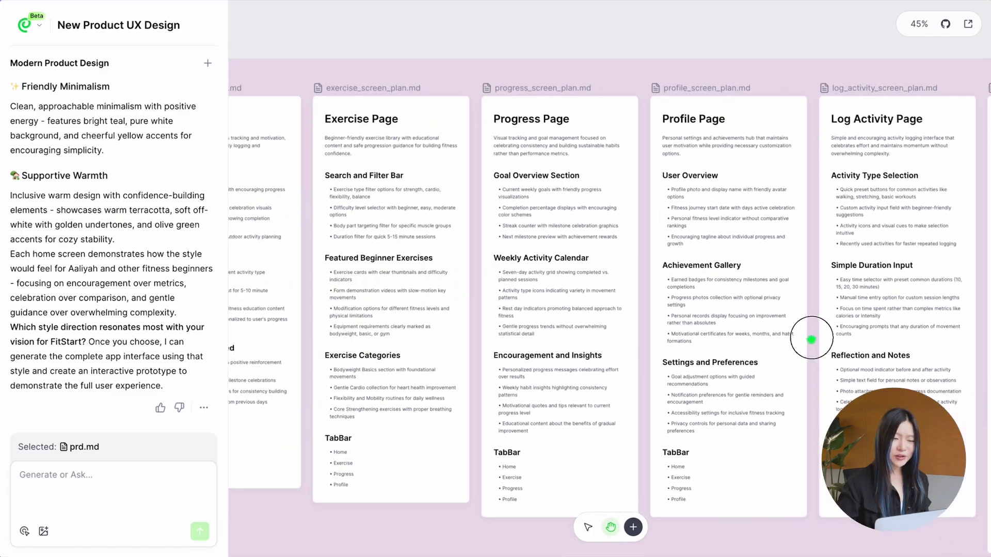
scroll(630, 300, down, 5)
scroll(648, 316, left, 5)
scroll(553, 260, up, 5)
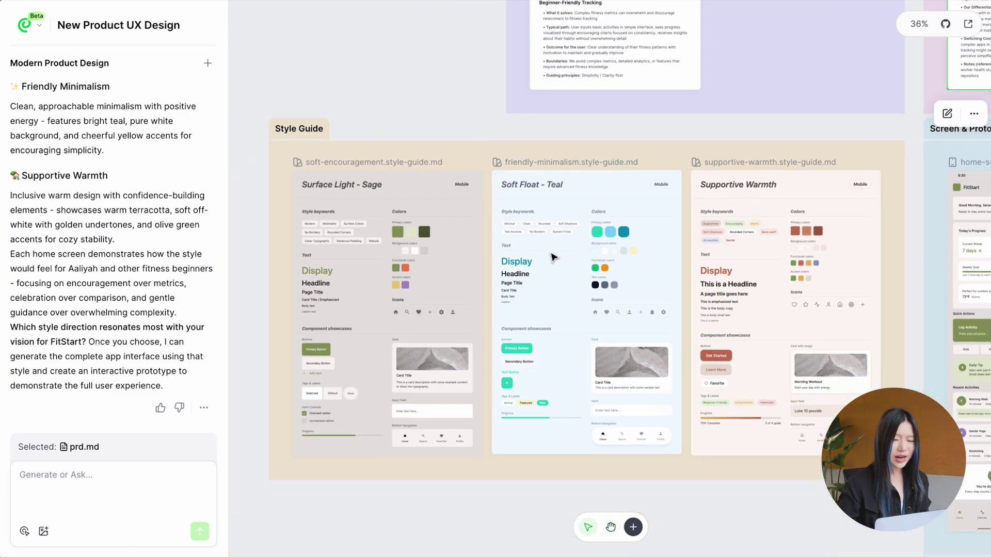
scroll(534, 264, right, 6)
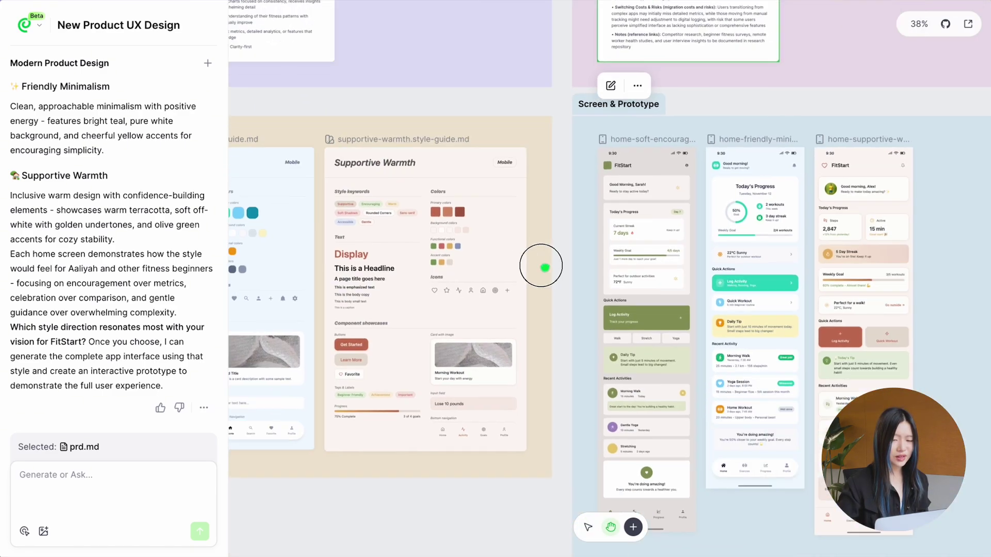
scroll(537, 252, up, 3)
scroll(556, 277, down, 2)
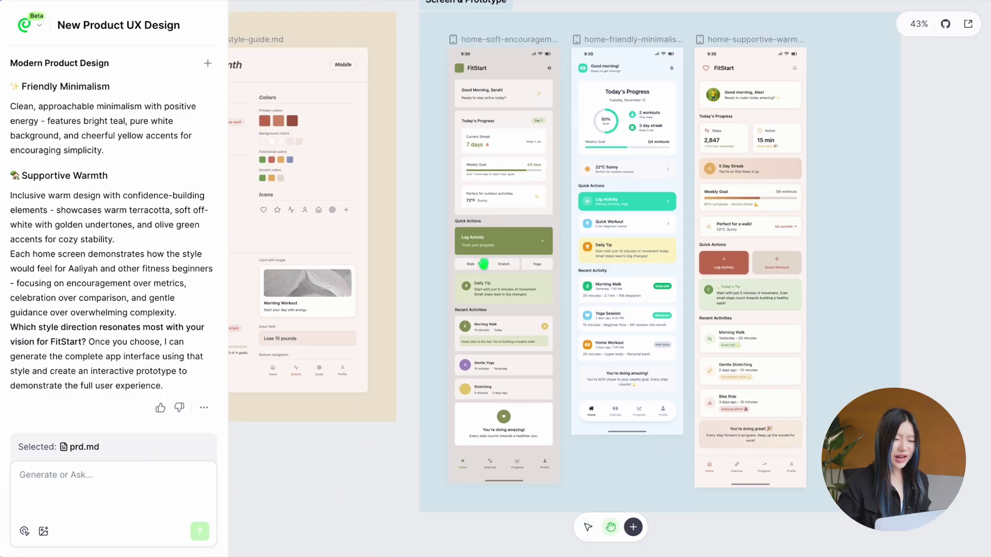
- Send 'create 3 more style guides' and pan to the Energetic Optimism, Calm Confidence and Playful Growth cards
scroll(516, 310, left, 3)
click(155, 490)
text(create 3 mo)
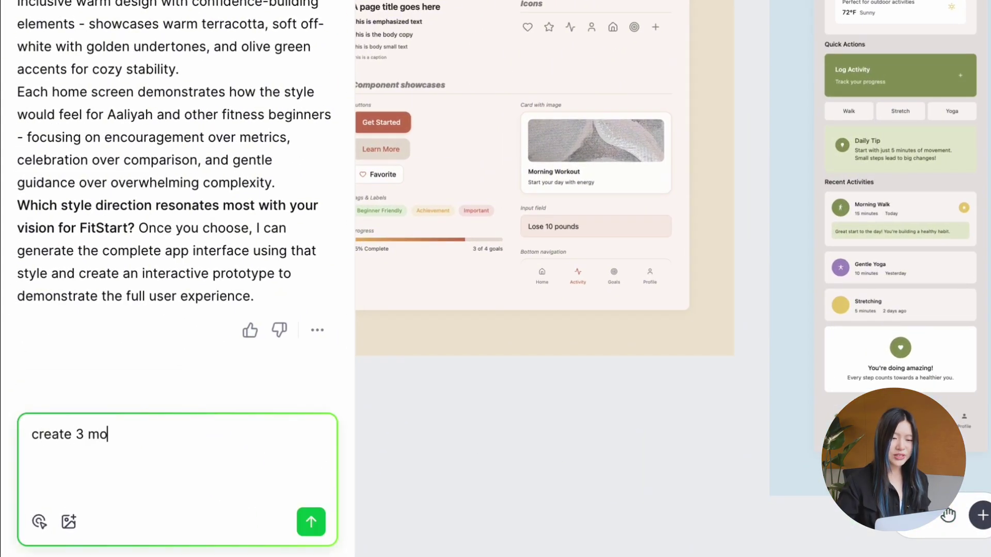
text(re style guides)
key(Return)
scroll(857, 333, down, 5)
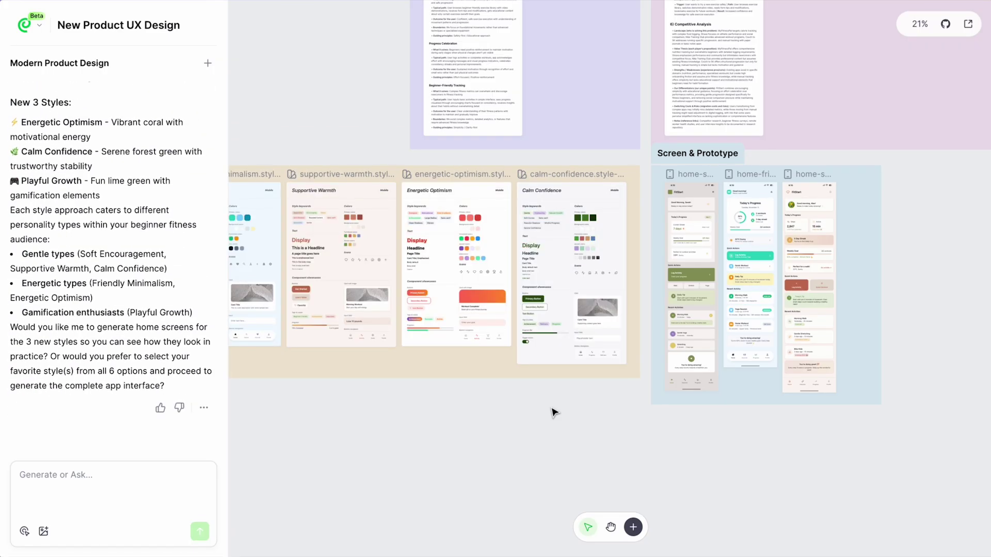
scroll(378, 349, down, 2)
drag(378, 350, 505, 341)
scroll(516, 351, up, 5)
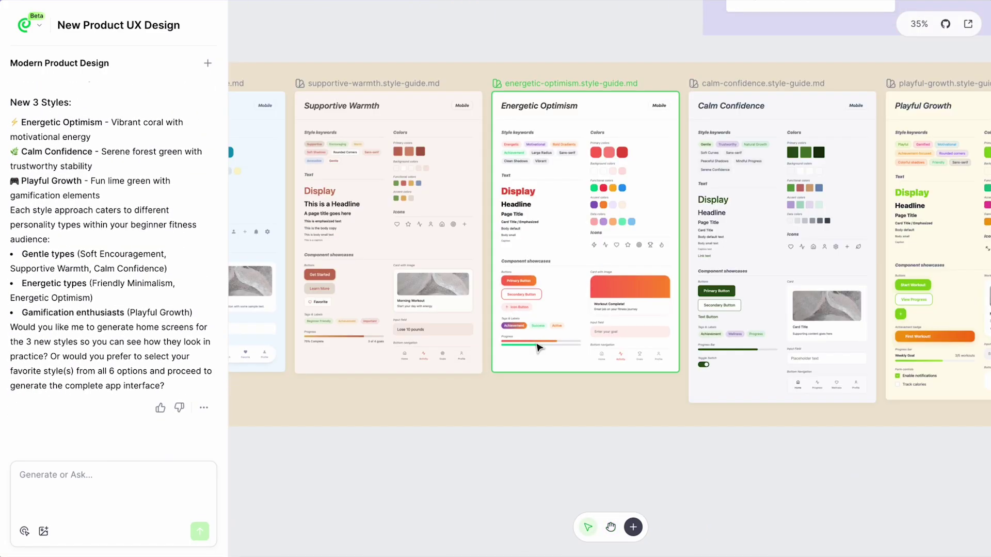
drag(692, 376, 436, 372)
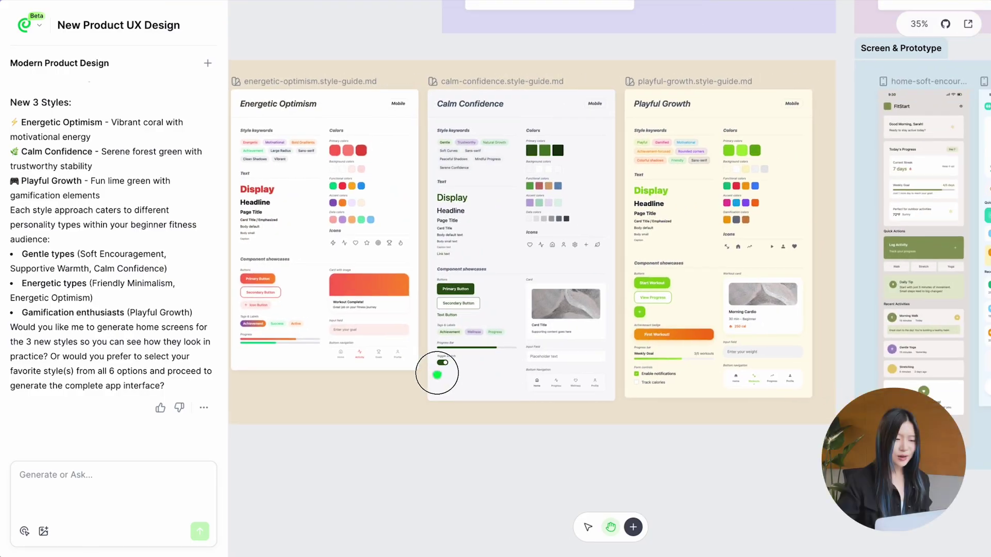
- Select the Calm Confidence style guide and tell the AI 'i choose this one'
key(v)
click(439, 140)
click(110, 480)
text(i choose this )
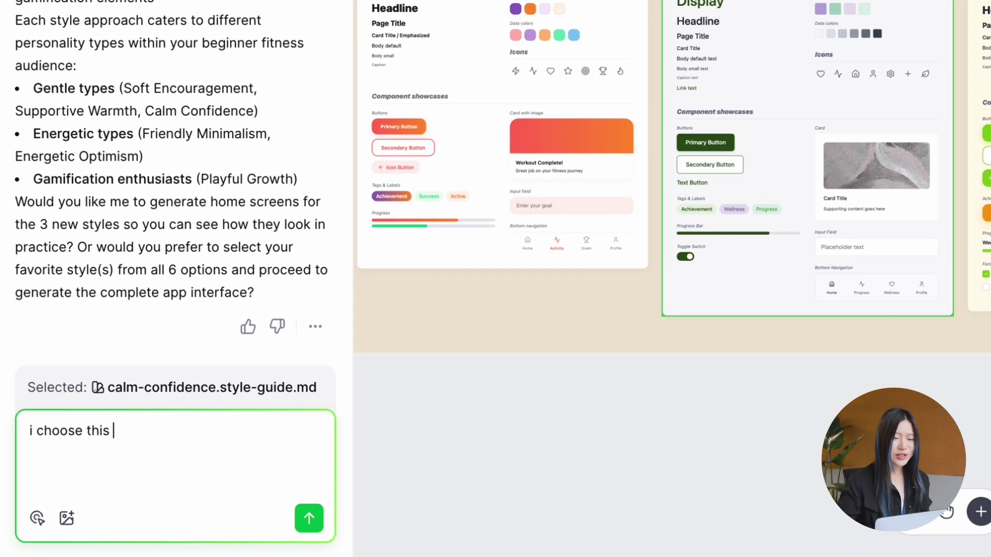
text(one)
key(Return)
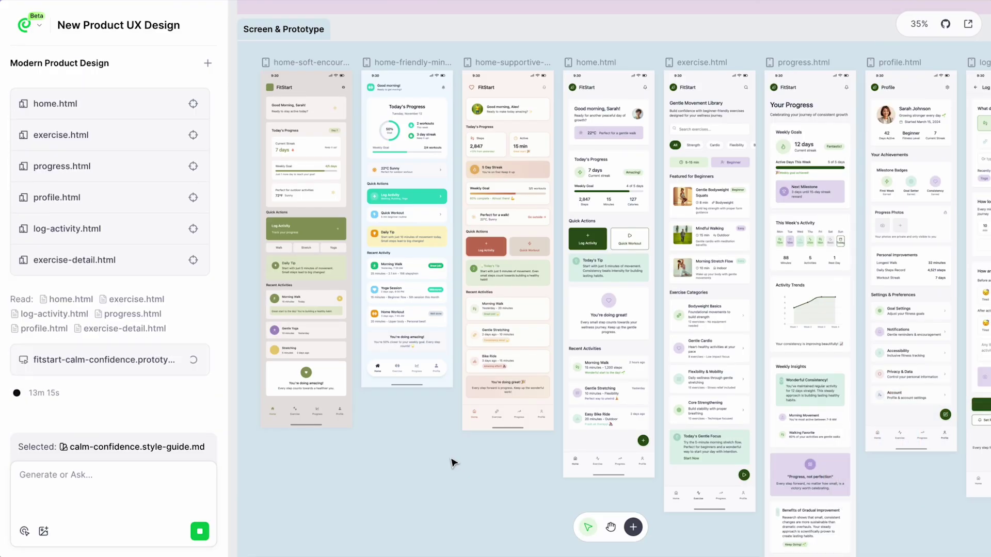
- Pan the canvas to bring the generated FitStart home screen designs into view
scroll(619, 258, down, 1)
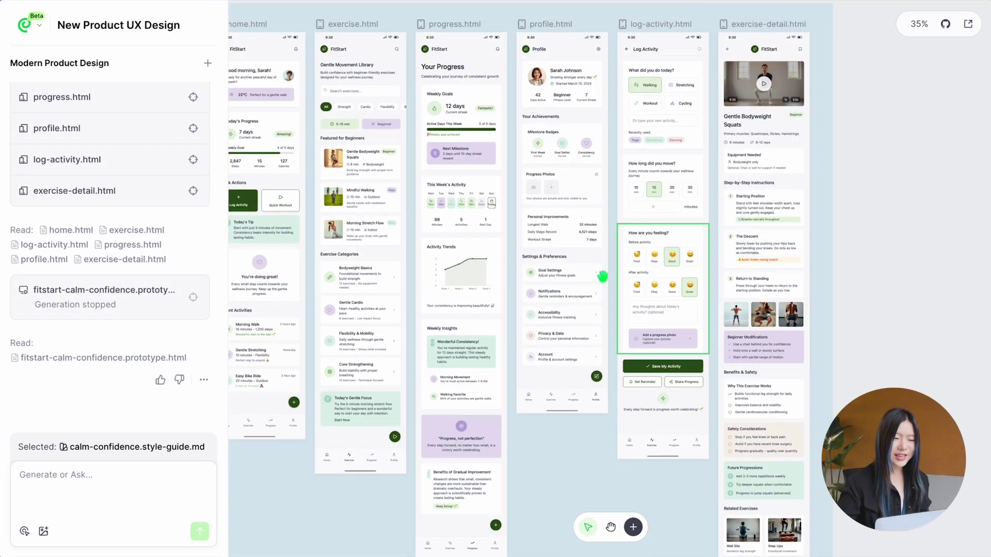
key(h)
drag(506, 265, 619, 286)
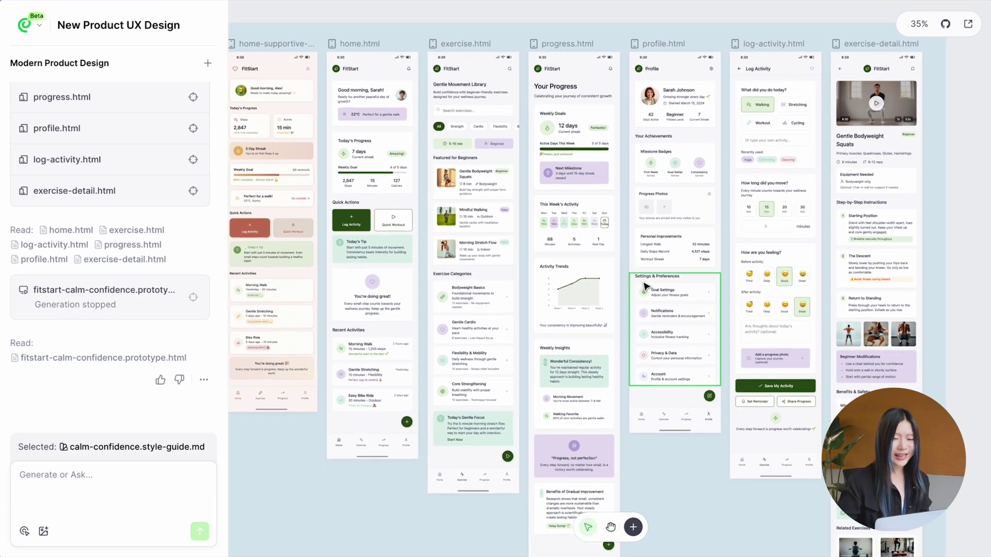
scroll(508, 328, up, 3)
- Select the exercise screen's bottom strip with the play button, delete it, then undo
scroll(509, 326, up, 3)
scroll(542, 362, down, 5)
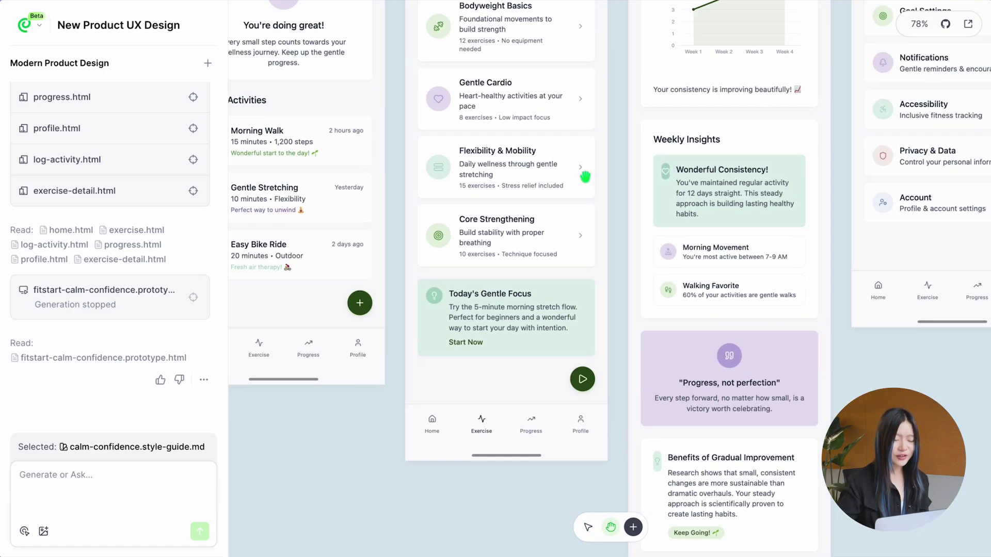
click(572, 382)
click(564, 388)
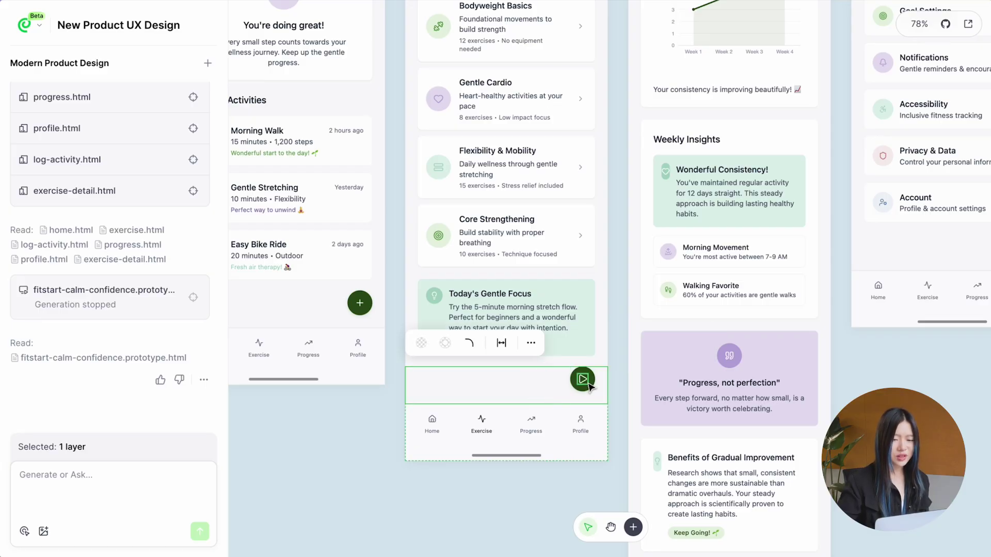
key(Delete)
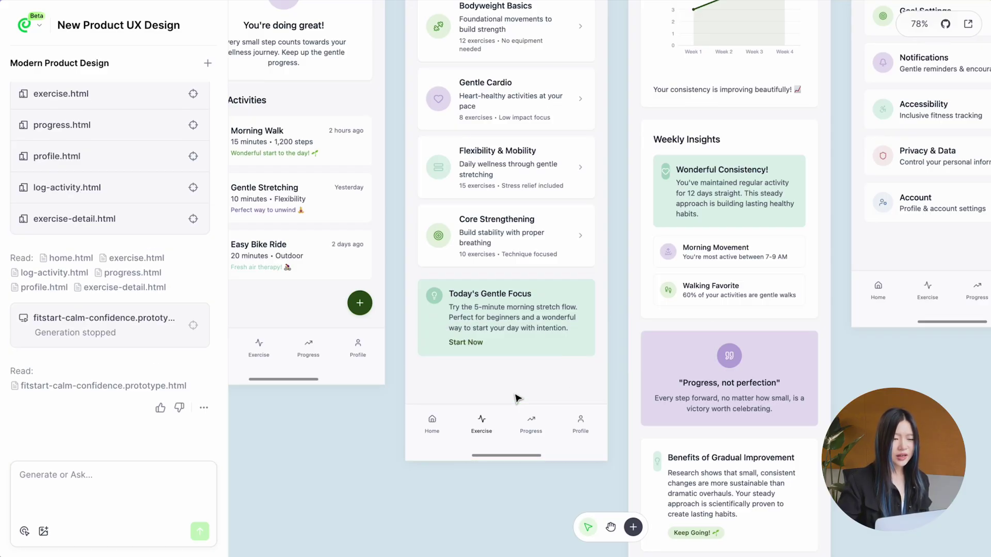
key(ctrl+z)
- Ask the AI to 'delete this layer' and remove the exercise screen's bottom empty area
text(dele)
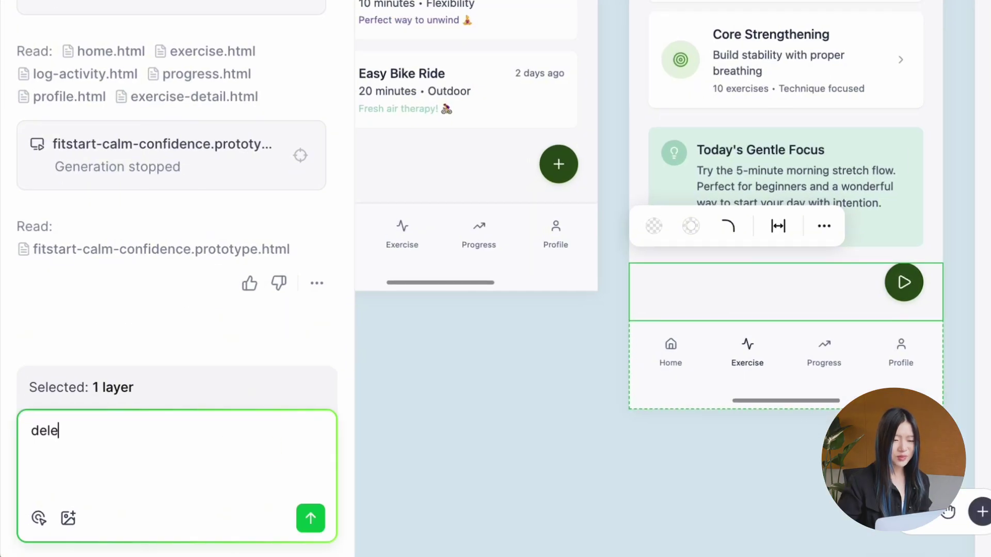
text(te this layer)
key(Return)
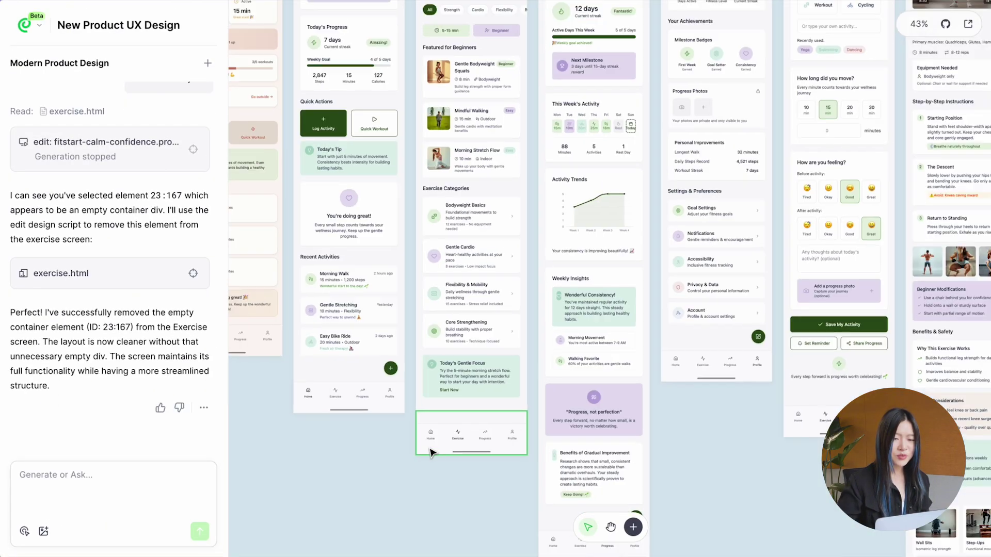
click(430, 452)
click(130, 492)
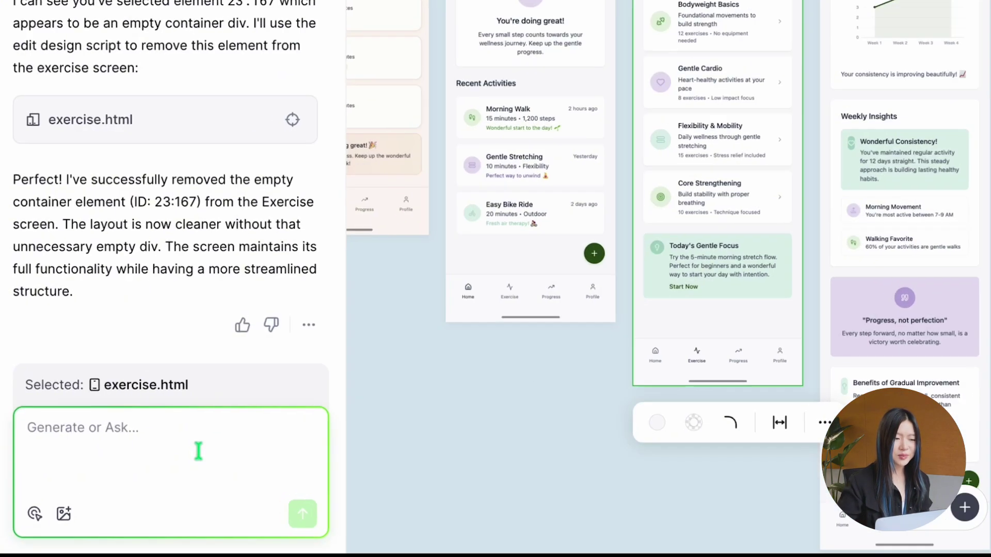
text(the bottom empty area need to be deleted)
key(Return)
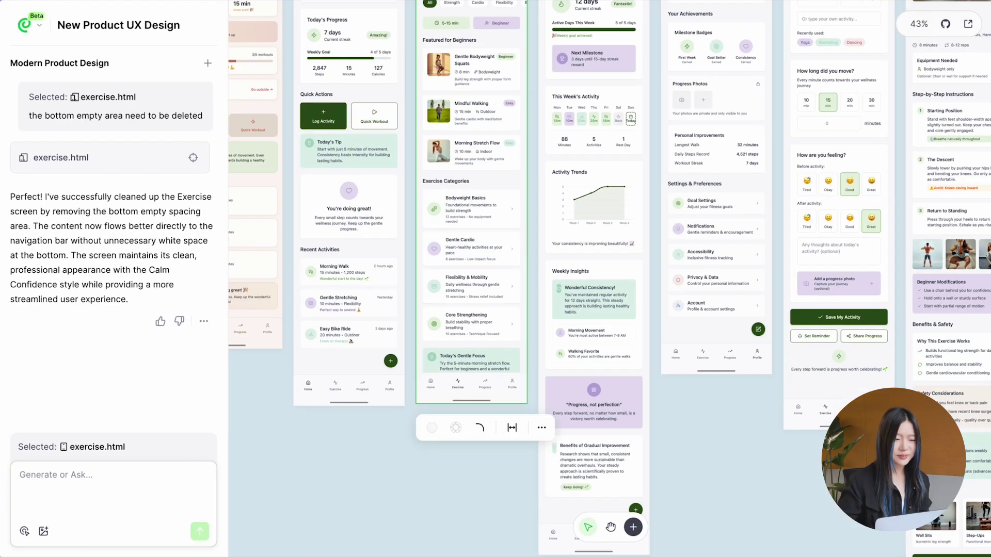
- Delete the three alternative home screen designs
click(510, 447)
scroll(510, 447, down, 1)
click(370, 222)
shift+click(303, 221)
shift+click(436, 222)
key(Delete)
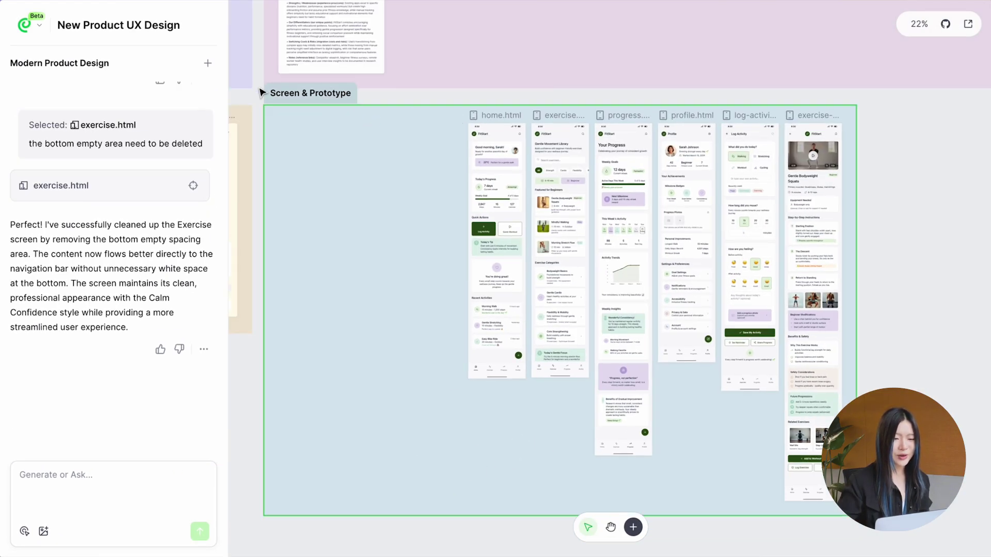
- Select all six app screens and ask the AI to 'generate the prototype'
drag(444, 123, 805, 310)
click(129, 479)
text(generate)
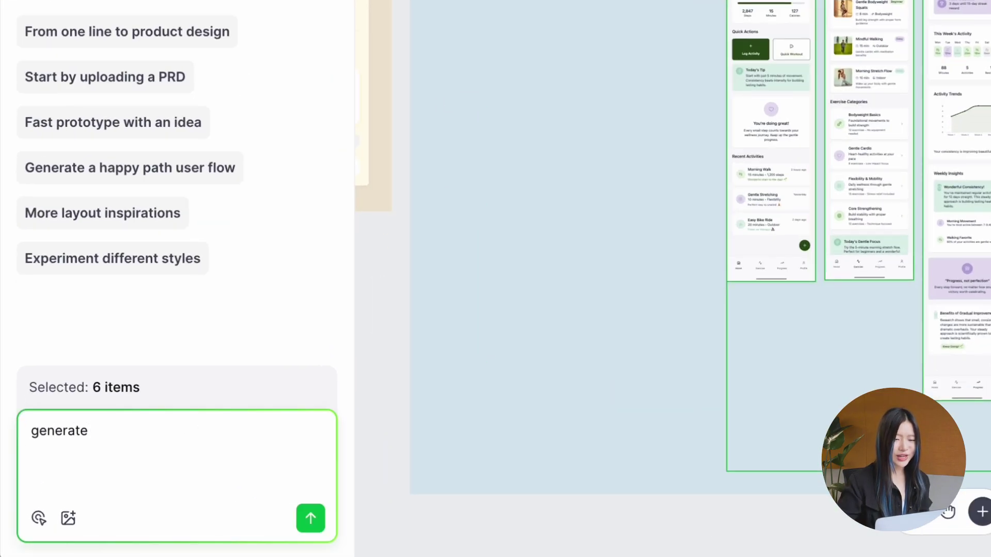
text( the prototype)
key(Return)
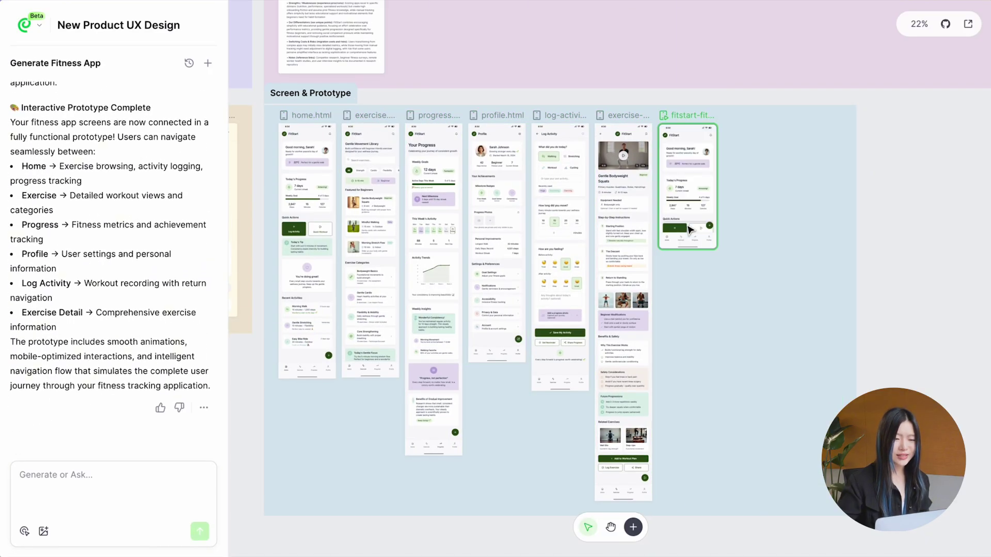
- Test the prototype's Quick Workout, Exercise and Profile navigation, then deselect the frame
scroll(690, 230, up, 5)
click(666, 294)
scroll(666, 295, down, 2)
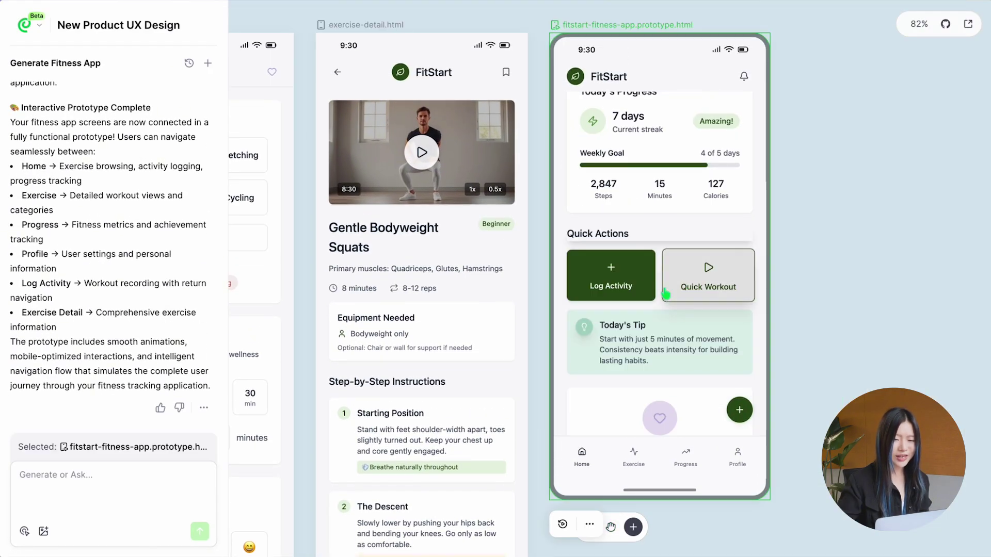
scroll(666, 294, down, 3)
click(699, 159)
scroll(722, 259, up, 3)
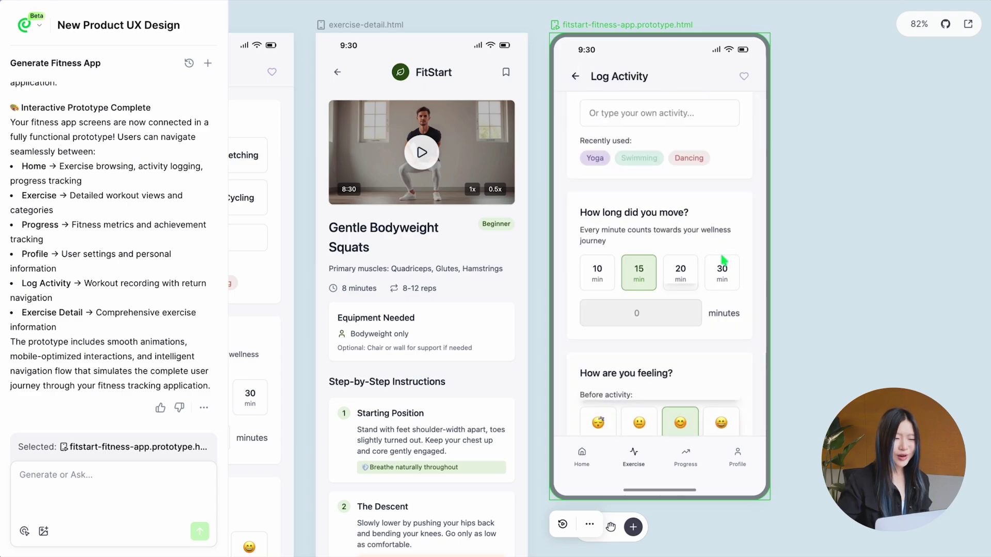
scroll(723, 259, down, 5)
click(688, 453)
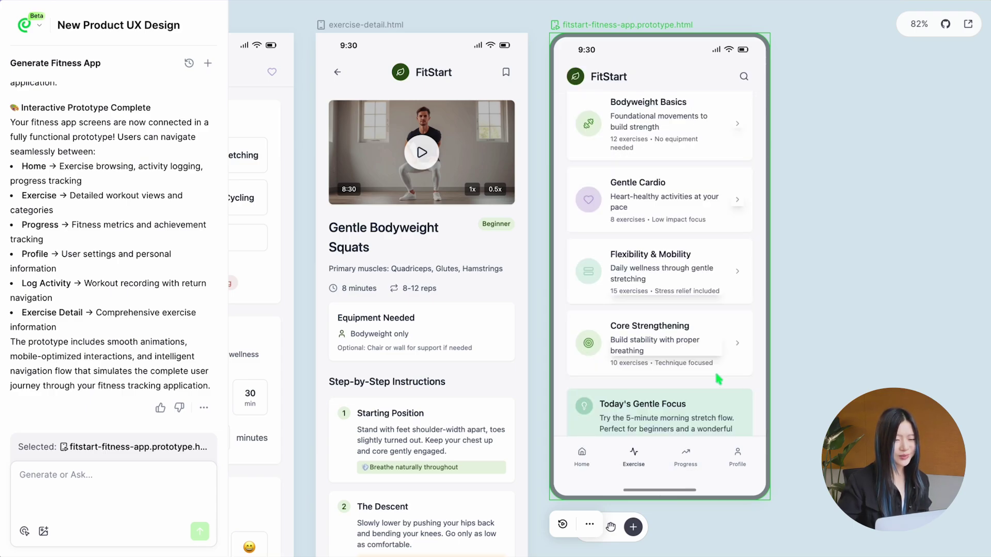
click(738, 456)
scroll(665, 344, down, 4)
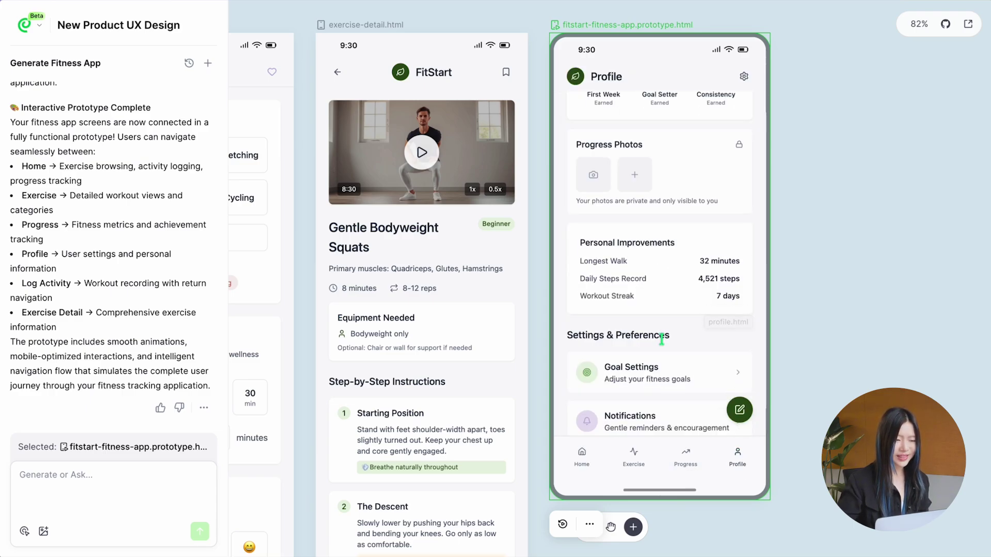
scroll(665, 344, up, 4)
click(842, 317)
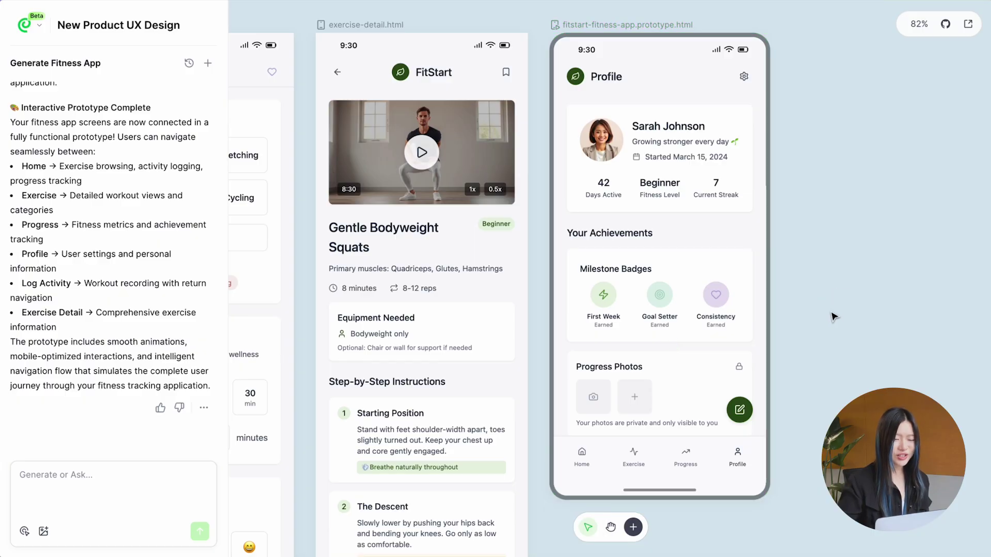
- Pan to the Home and Exercise screens and select the Gentle Movement Library heading
scroll(842, 317, down, 3)
drag(513, 255, 825, 290)
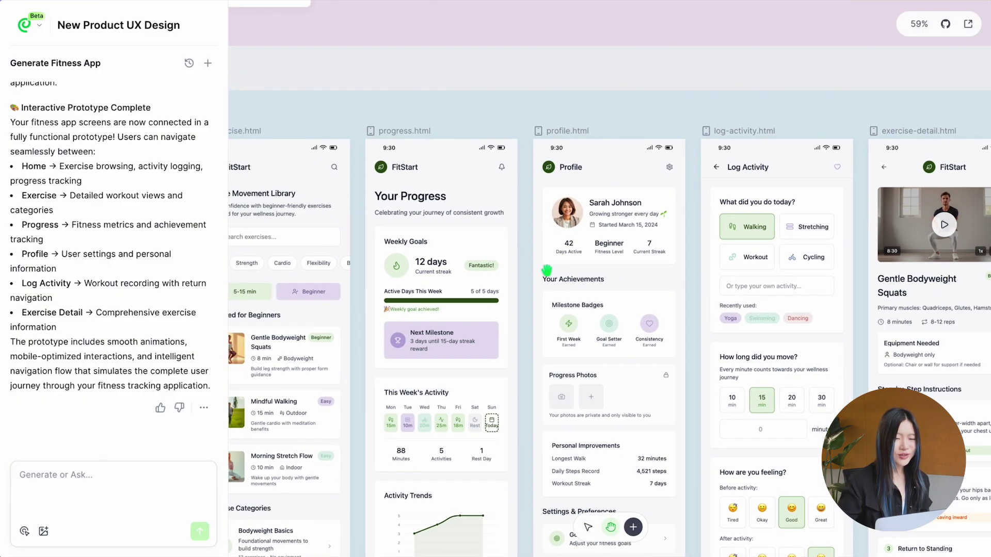
drag(546, 271, 763, 265)
scroll(511, 154, up, 3)
scroll(510, 155, up, 2)
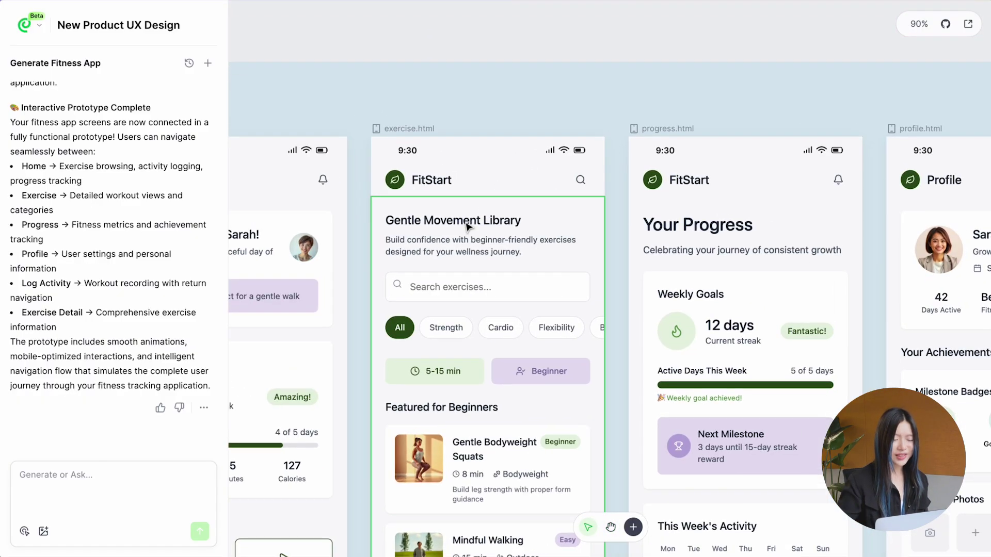
click(469, 222)
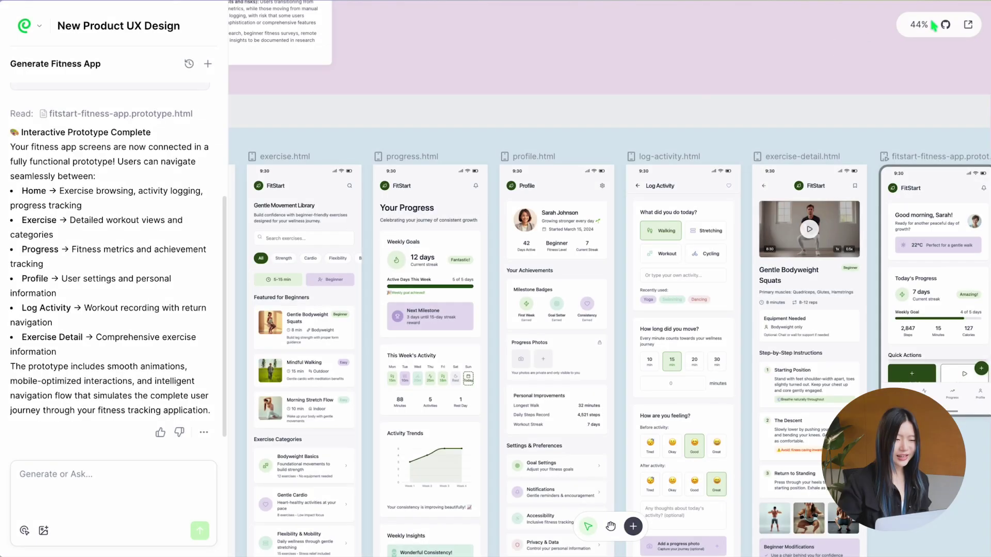
- Connect the project to a new GitHub repository, sync the latest updates, and view the repository
click(944, 24)
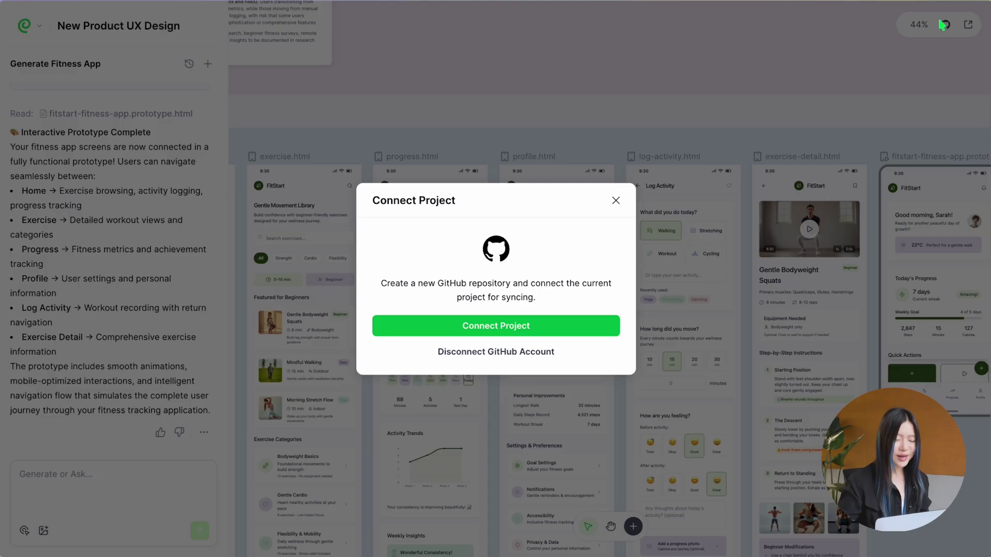
click(500, 333)
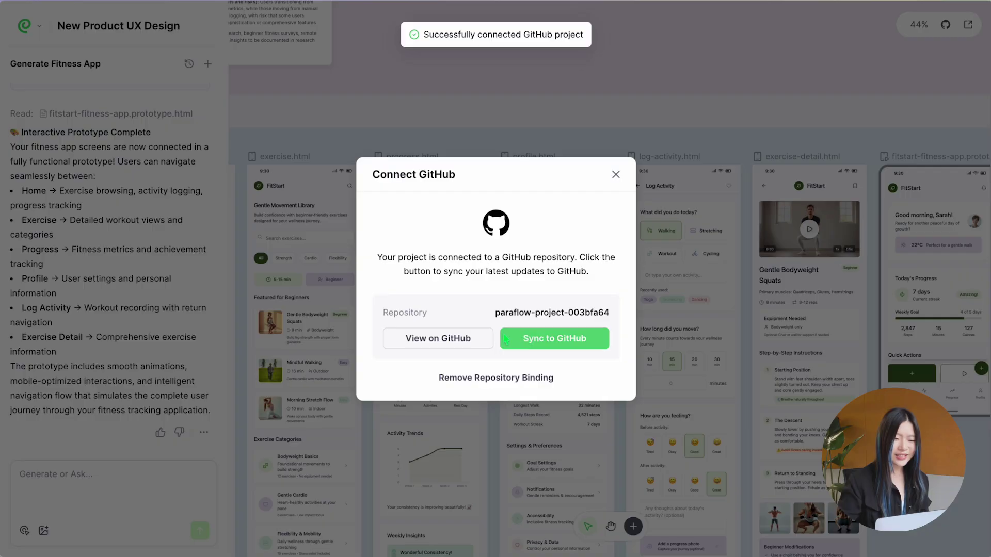
click(553, 341)
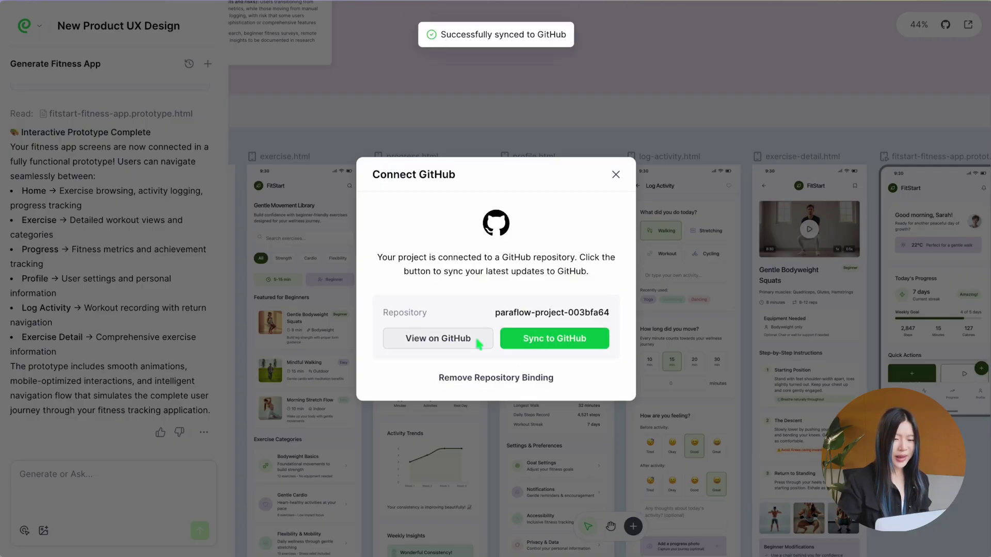
click(462, 338)
- Browse the repository's paraflow folder, listing the Feature Plan and Screen & Prototype files
click(142, 209)
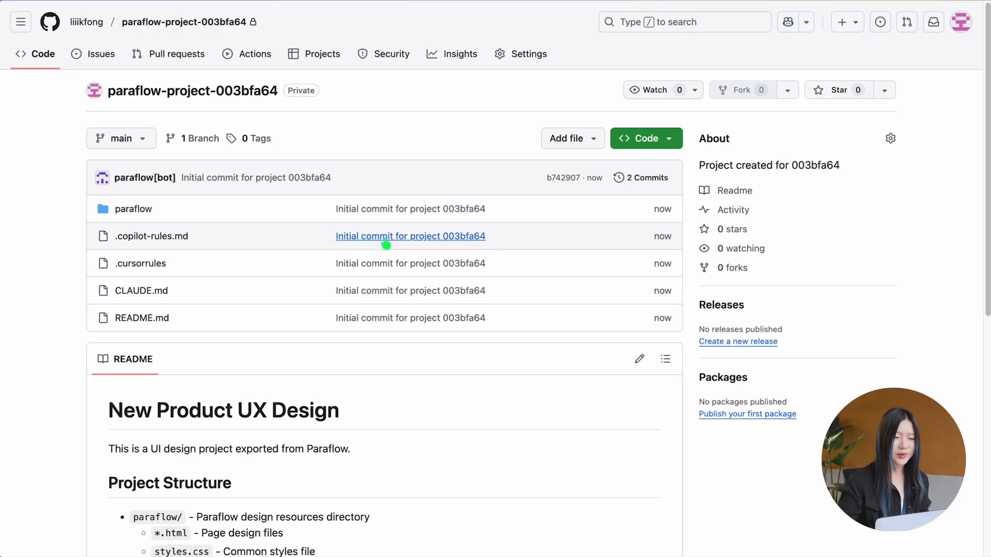
click(325, 220)
scroll(309, 279, down, 2)
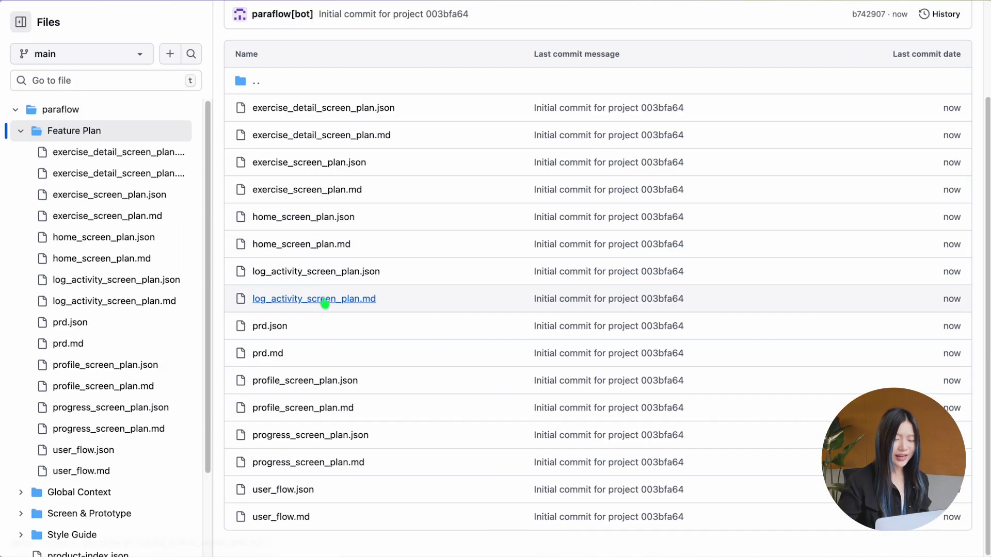
scroll(126, 279, down, 3)
click(84, 413)
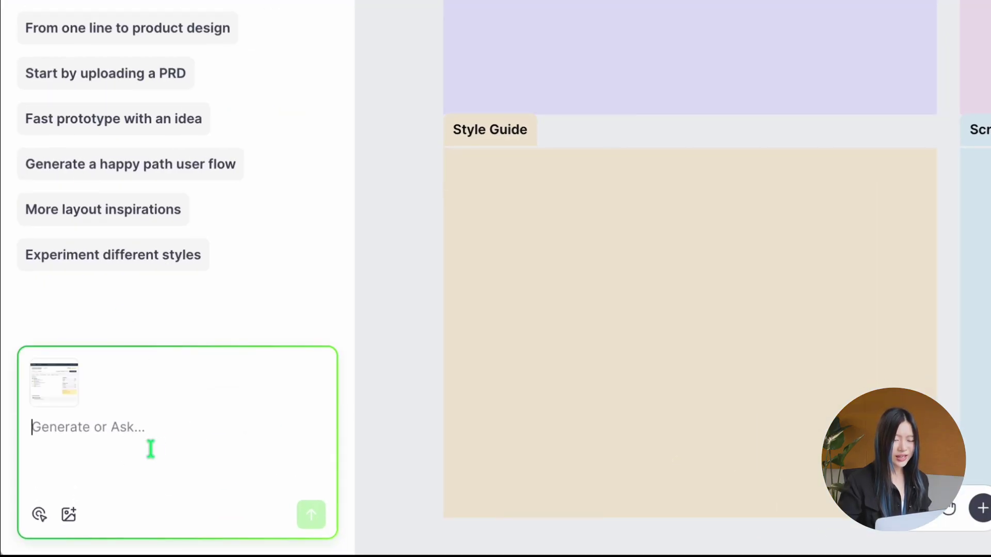
- Send the AI 'just give me 5 more layout opions of this screen' with the screenshot attached
text(just give me 5 m)
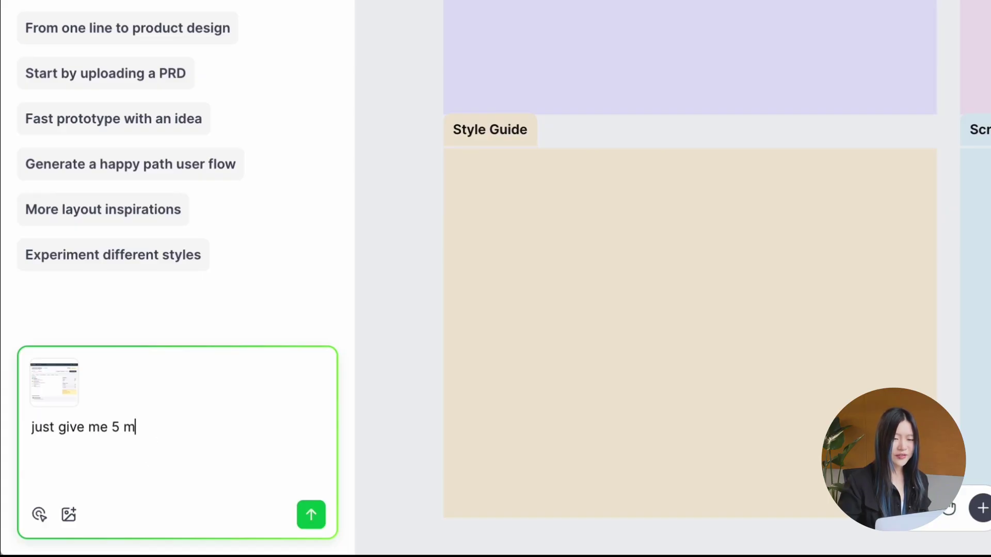
text(ore layout opions of this screen)
key(Return)
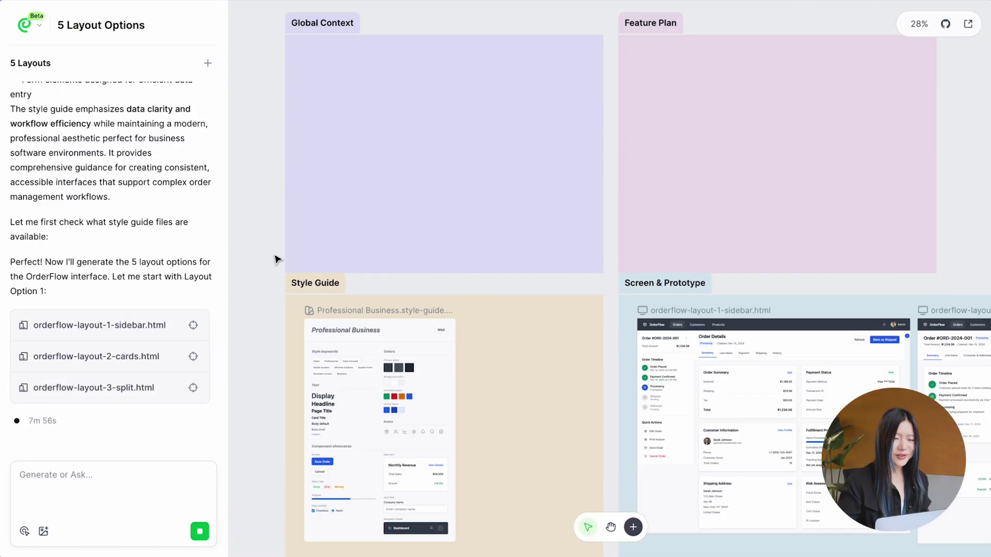
- Look over the five OrderFlow layout previews and paste the original screenshot below layout-1
scroll(522, 258, right, 5)
scroll(496, 258, up, 3)
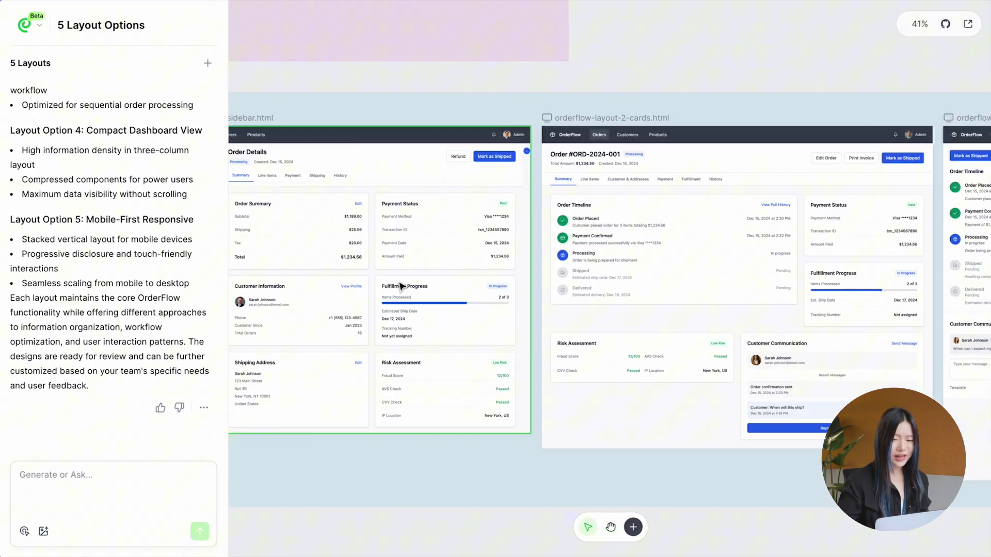
scroll(470, 261, down, 3)
scroll(516, 259, right, 5)
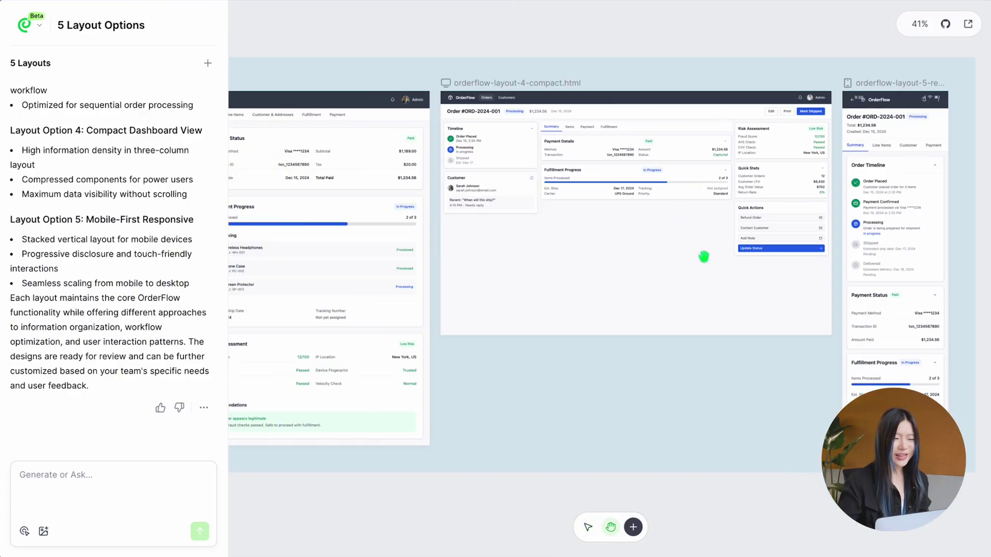
scroll(559, 328, left, 5)
scroll(430, 324, down, 4)
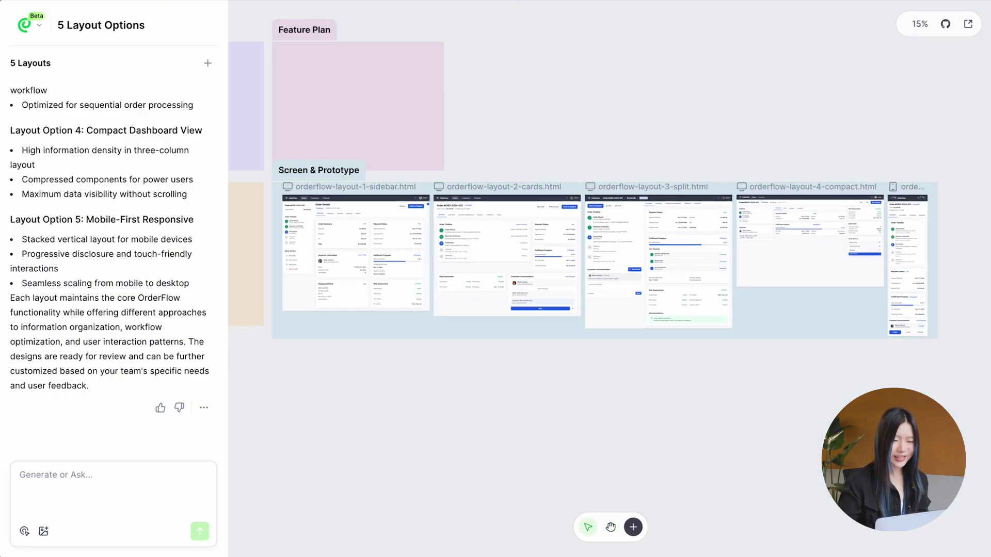
key(ctrl+v)
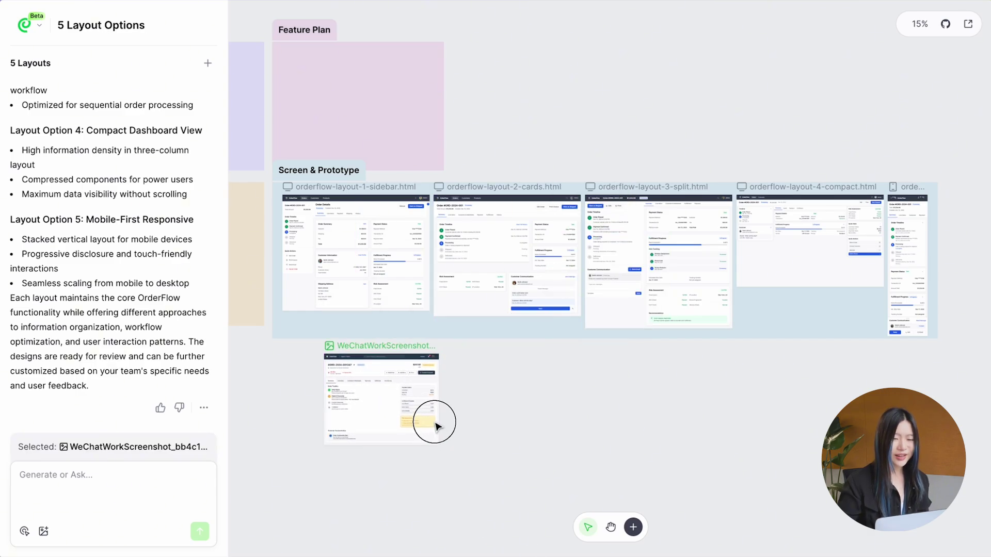
scroll(429, 442, up, 4)
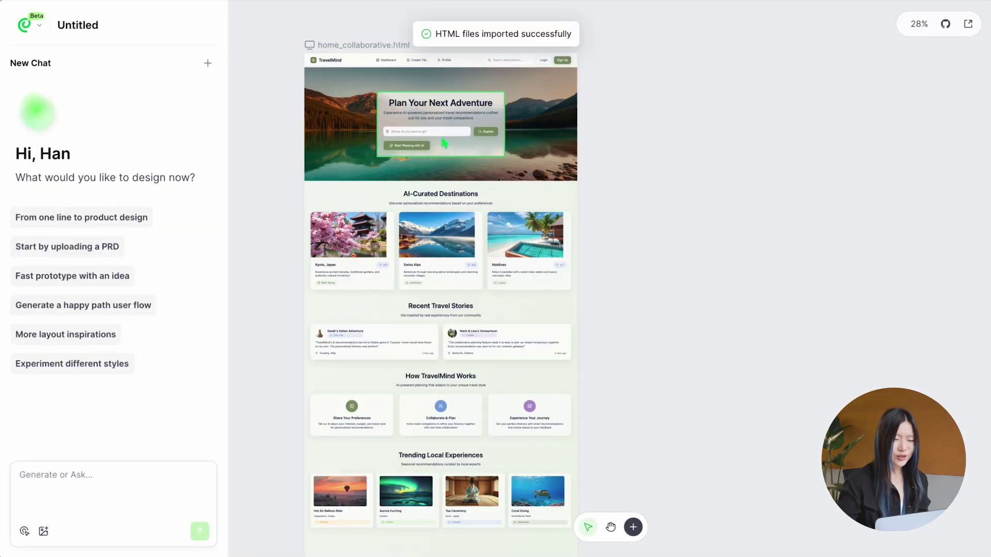
- Scroll through the imported TravelMind home page and select its Start Planning with AI button
scroll(433, 140, up, 8)
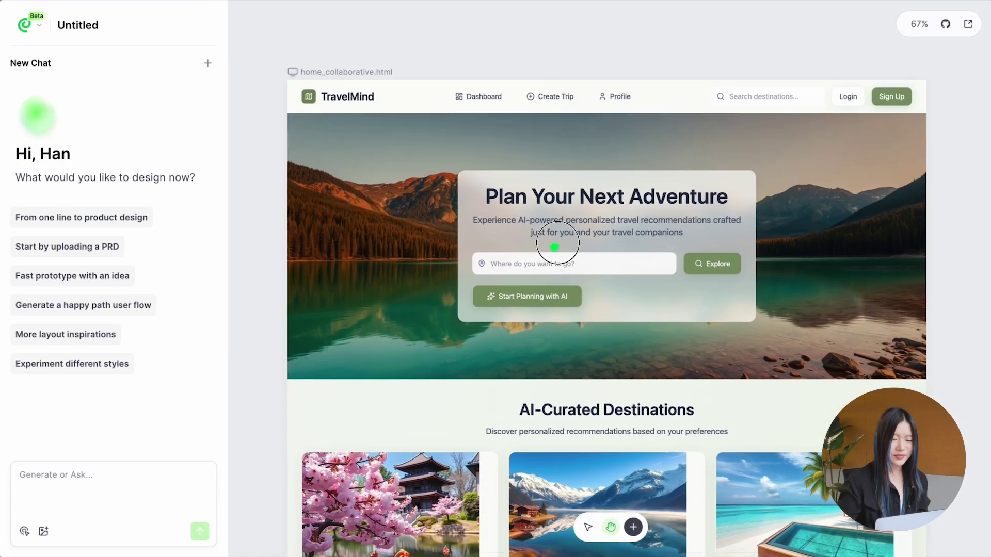
click(364, 50)
click(427, 47)
scroll(576, 213, down, 15)
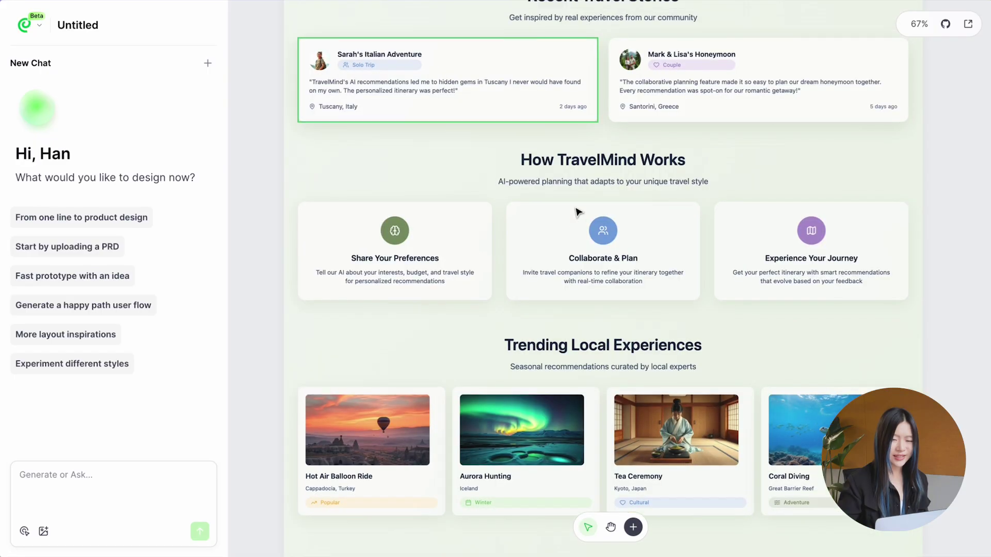
scroll(577, 213, down, 3)
scroll(576, 214, up, 15)
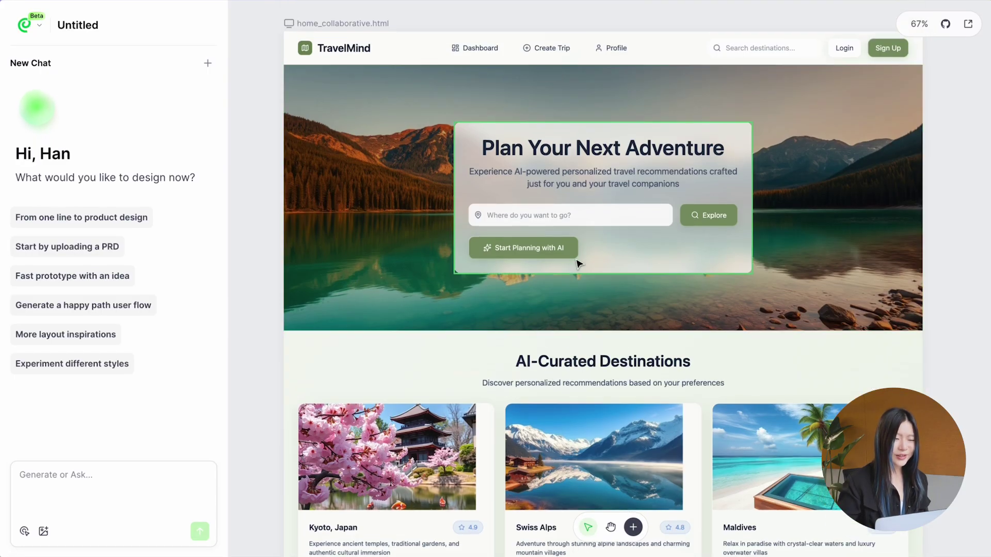
click(576, 252)
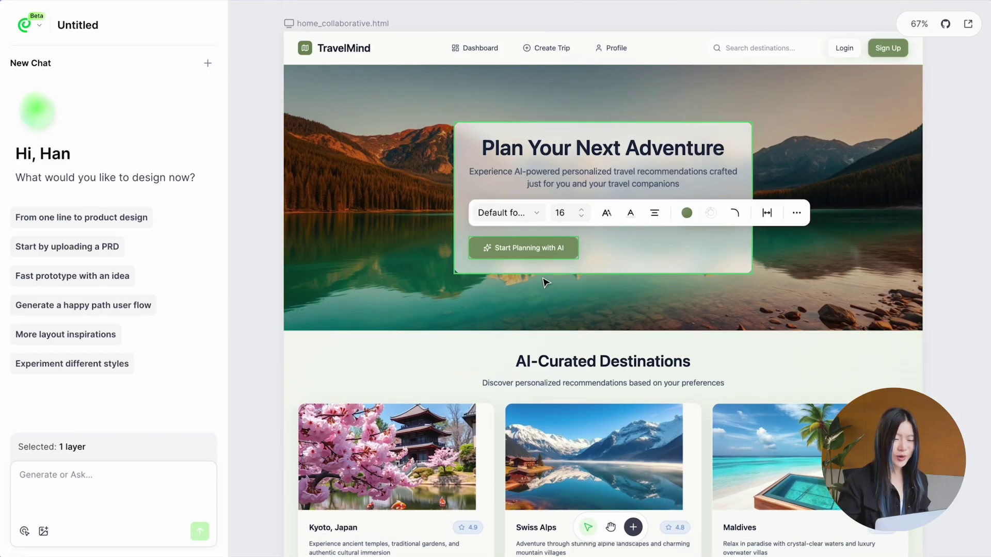
- Ask the AI chat to align the selected button to the center
click(135, 467)
text(this button should be aligned to the center)
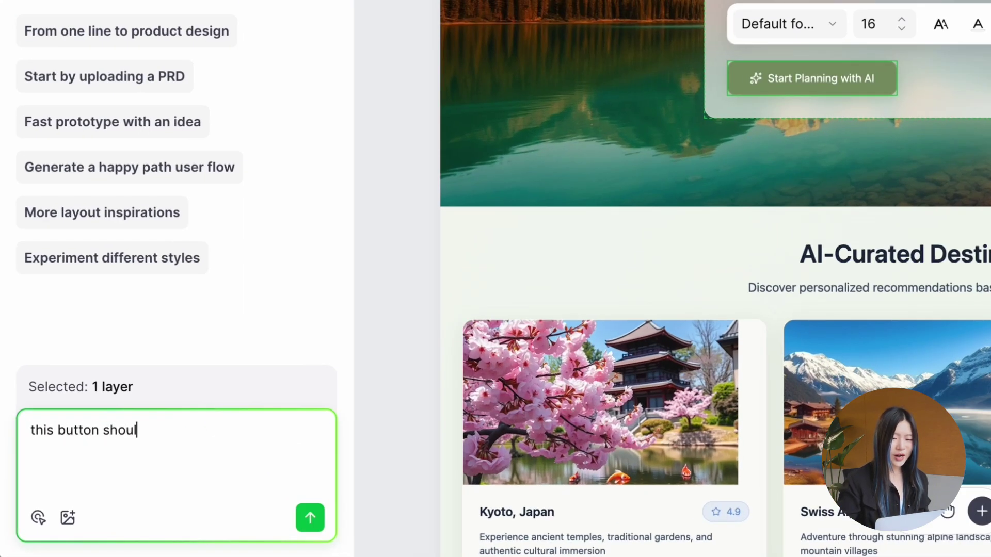
key(Return)
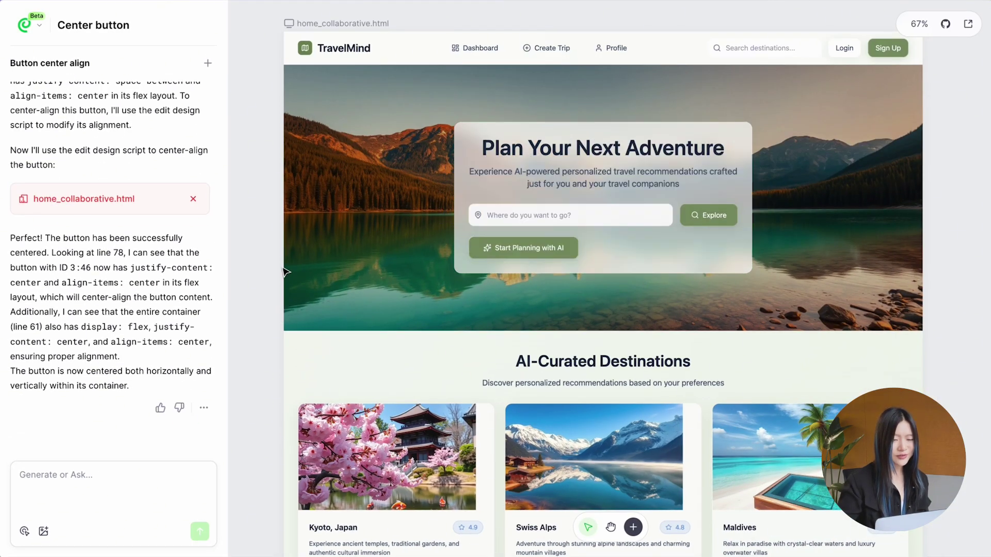
- Send a retry to put the Start Planning with AI button in the middle without moving anything else
click(77, 480)
text(you)
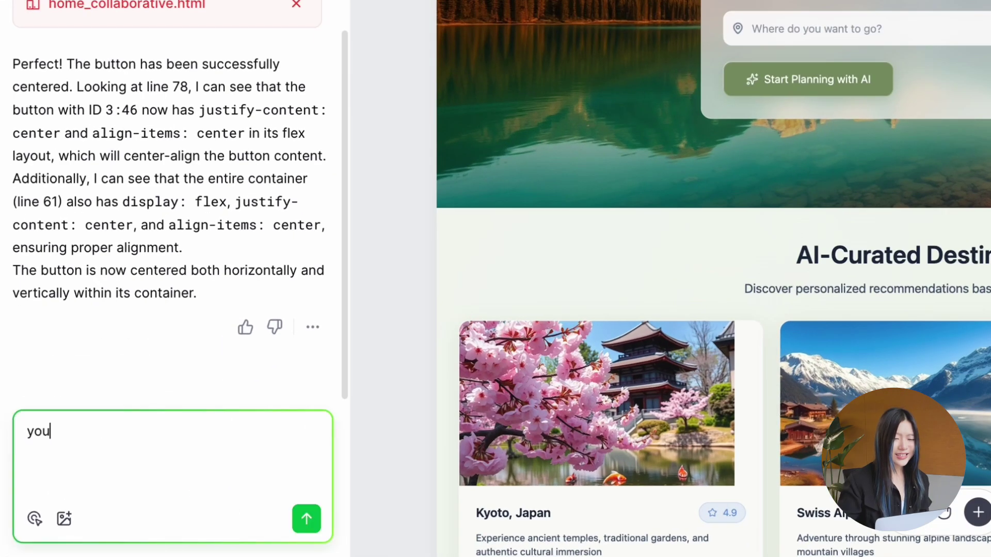
text( failed, try again, put this button at the middle)
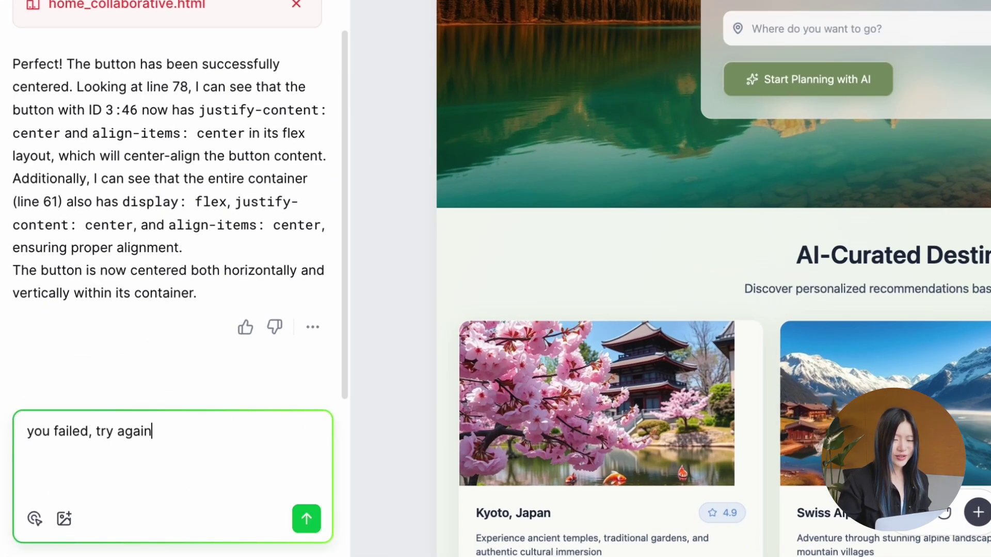
click(749, 136)
text(, don't move anything elss)
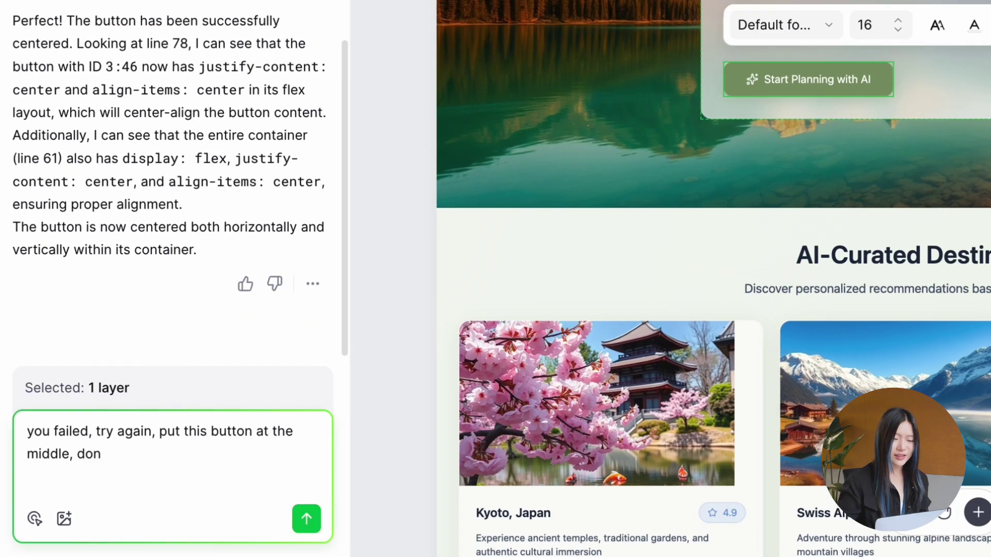
key(Return)
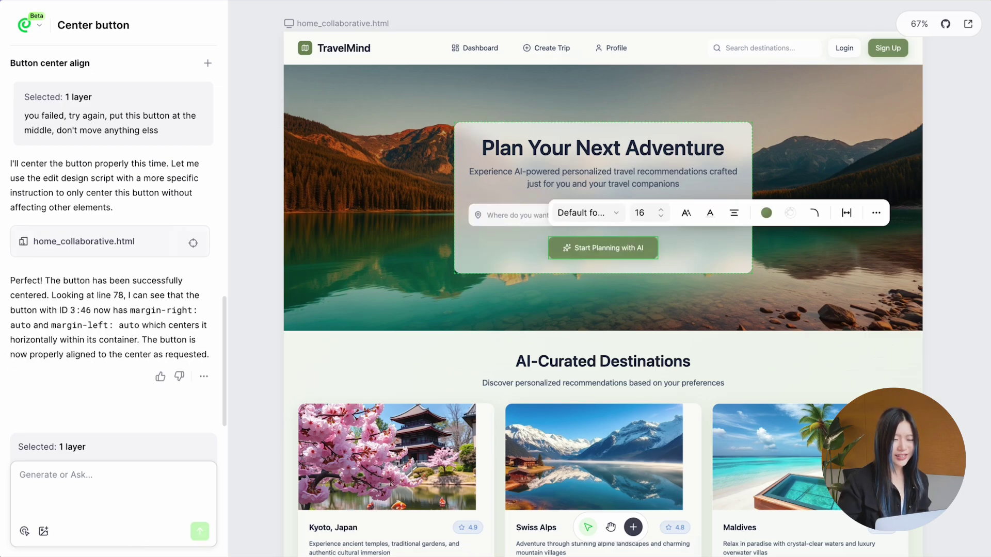
- Select the whole hero section and scroll through it to check the button's alignment
click(299, 263)
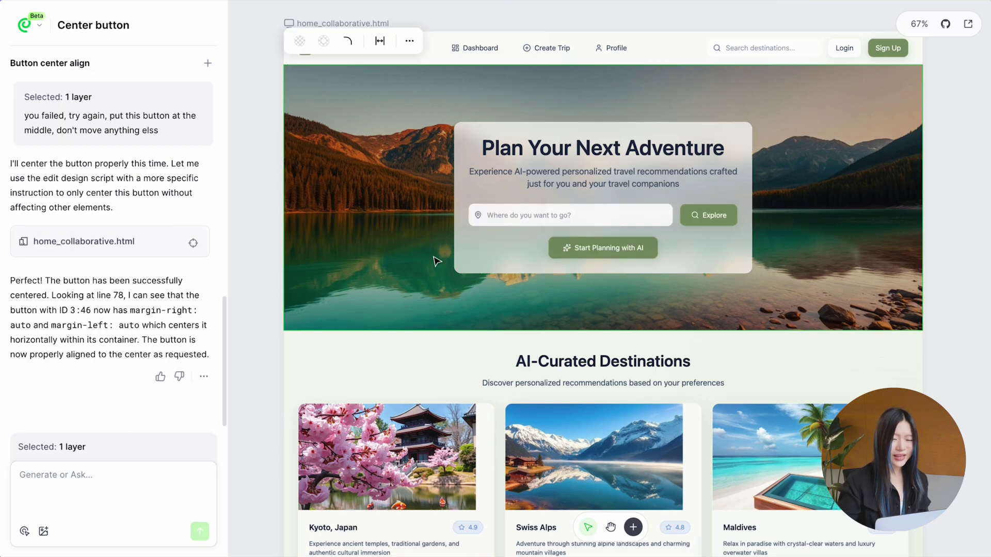
scroll(622, 293, down, 3)
scroll(623, 309, down, 10)
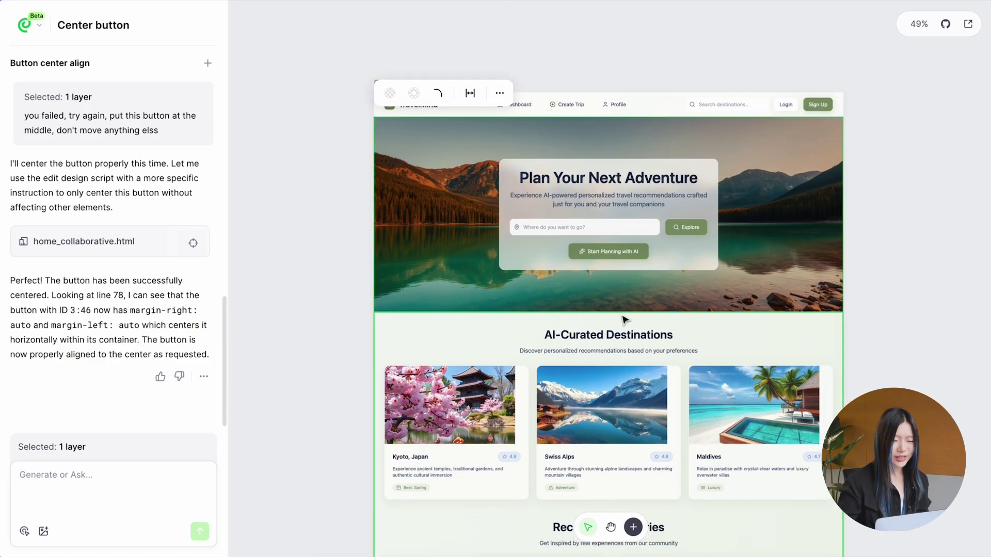
scroll(623, 315, up, 12)
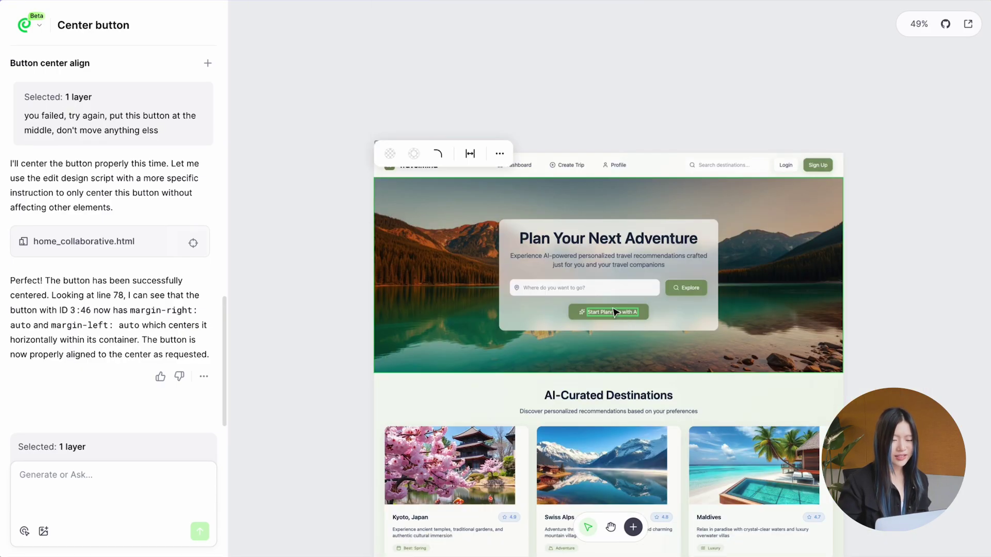